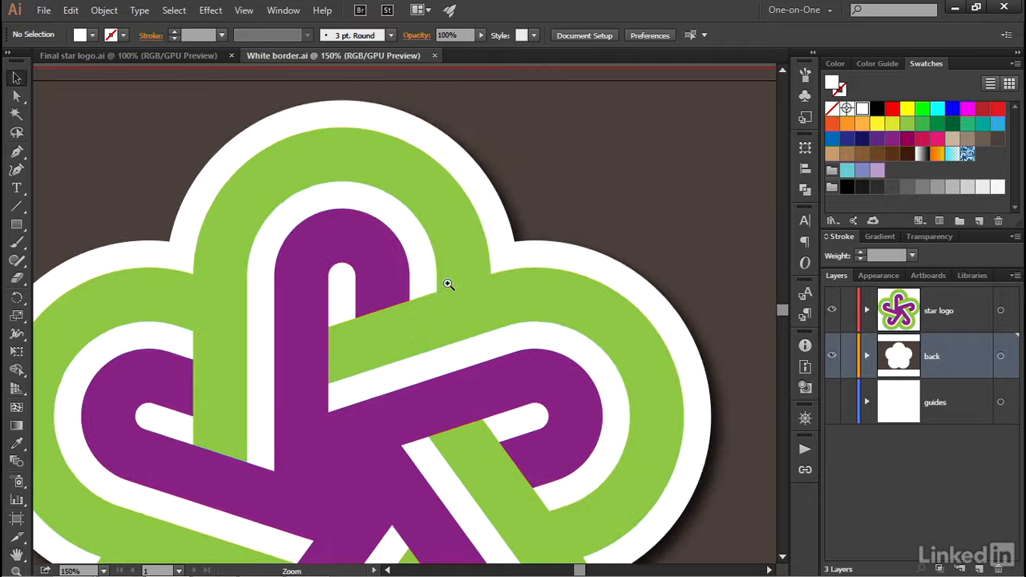
Draw a rectangle about 120 pt wide and 39 pt high from the purple arch's inner end corner to the outer green junction.
click(406, 318)
click(408, 317)
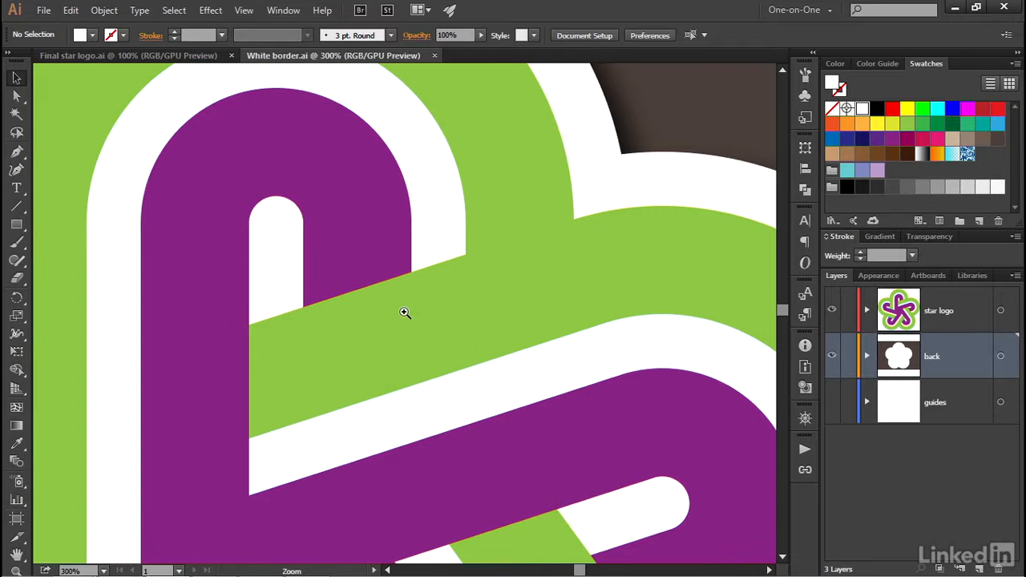
click(405, 312)
key(v)
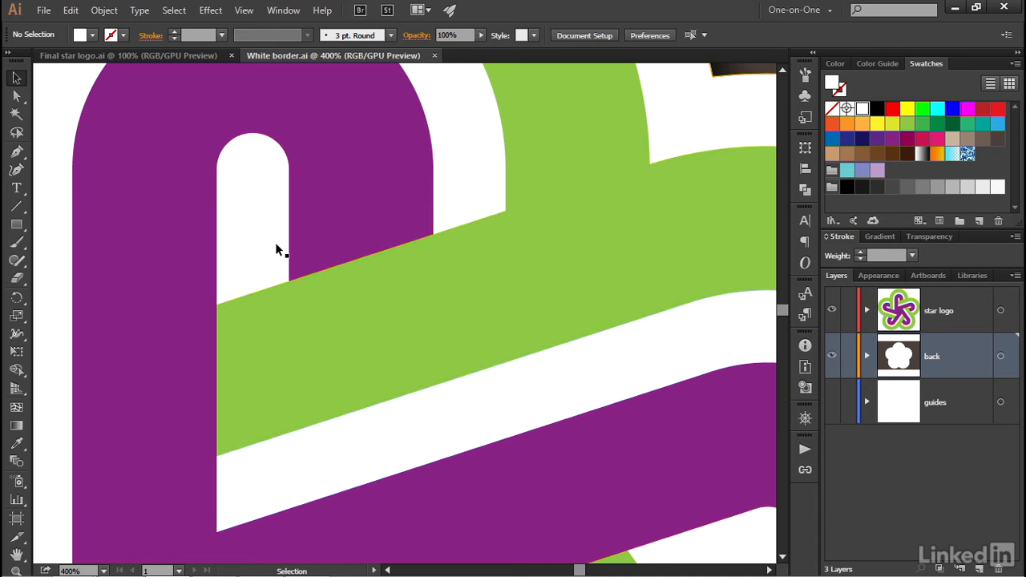
click(17, 225)
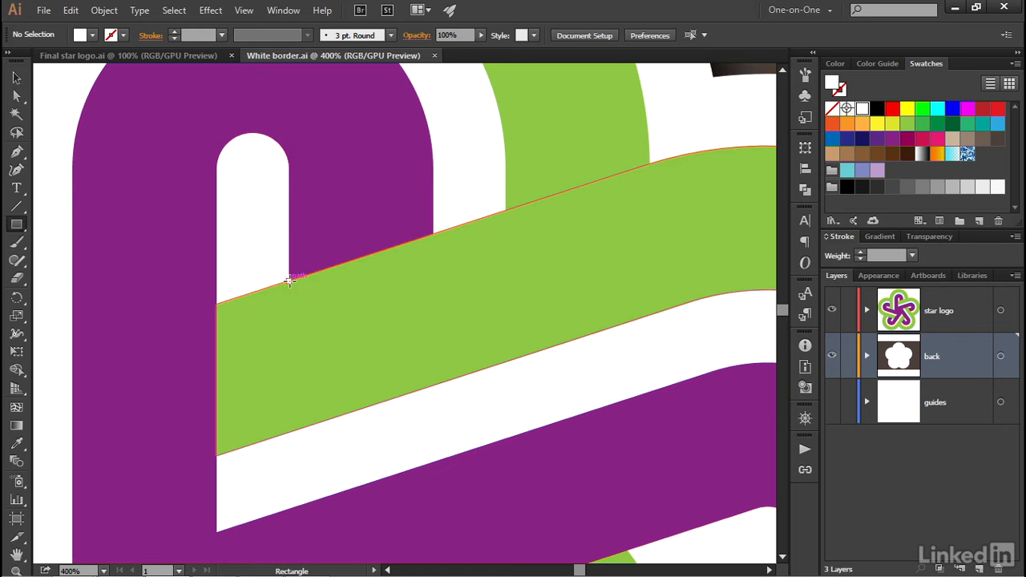
drag(289, 279, 650, 164)
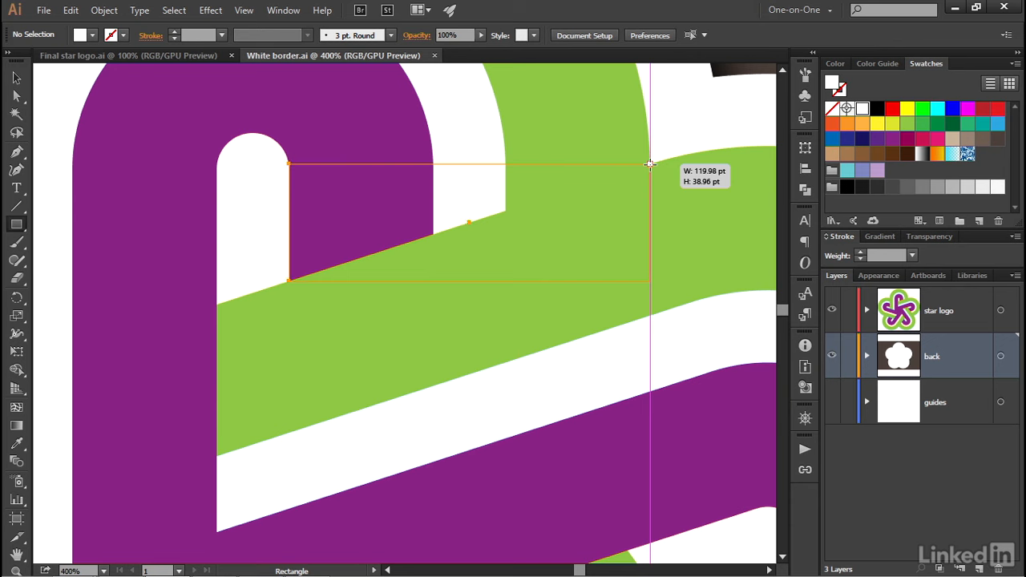
drag(649, 164, 649, 163)
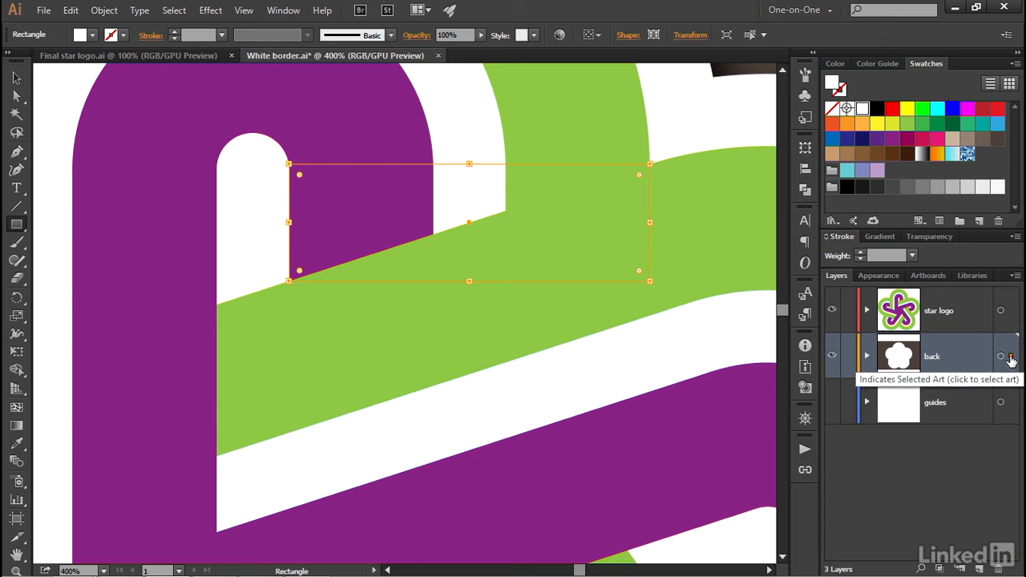
Move the new rectangle from the back layer to the star logo layer and fill it with black.
drag(1010, 359, 1012, 318)
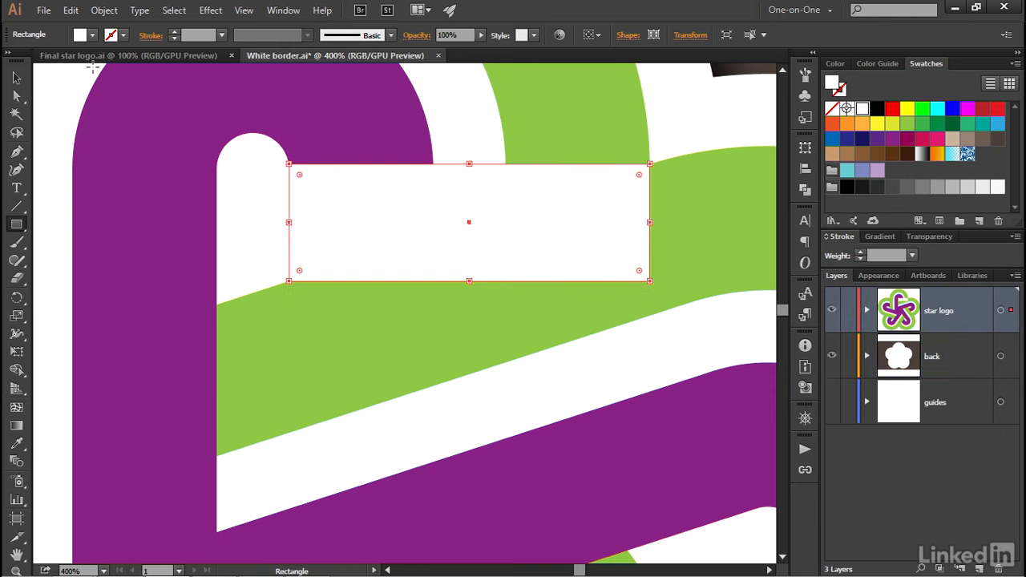
click(92, 35)
click(59, 63)
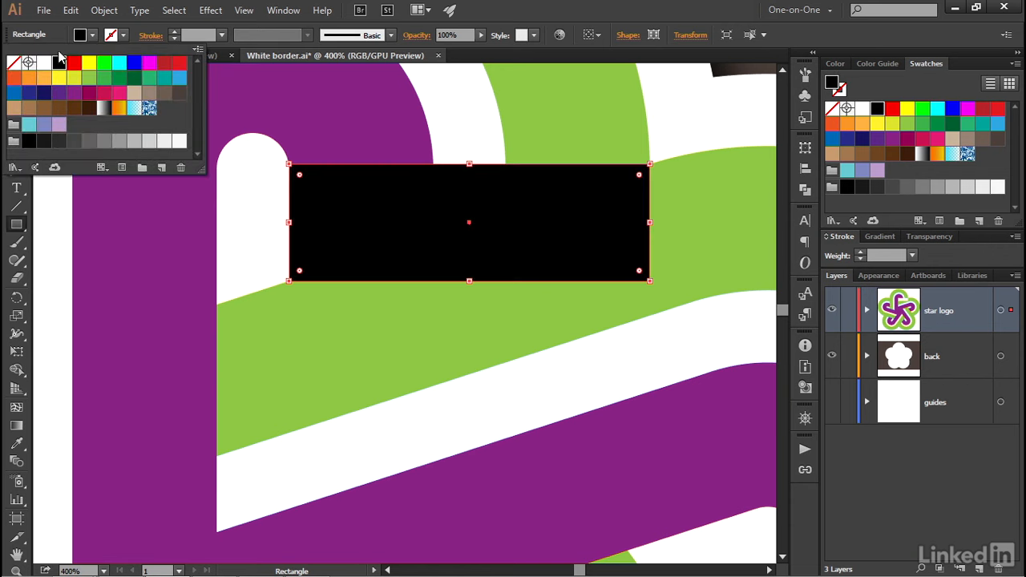
Try shearing the black rectangle vertically by about -18° freehand from its lower-left corner, and undo the shear.
key(space)
drag(472, 230, 469, 330)
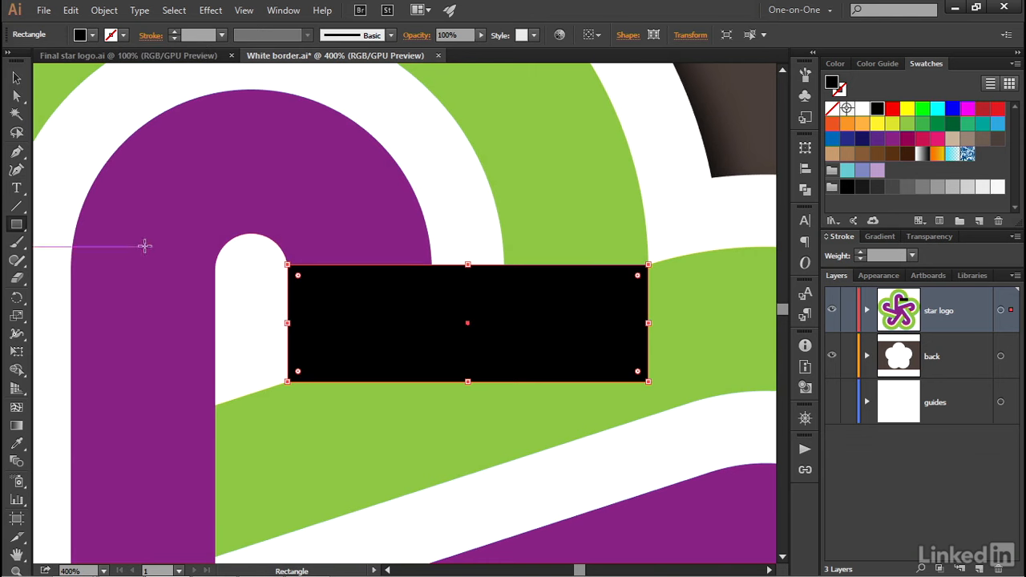
key(v)
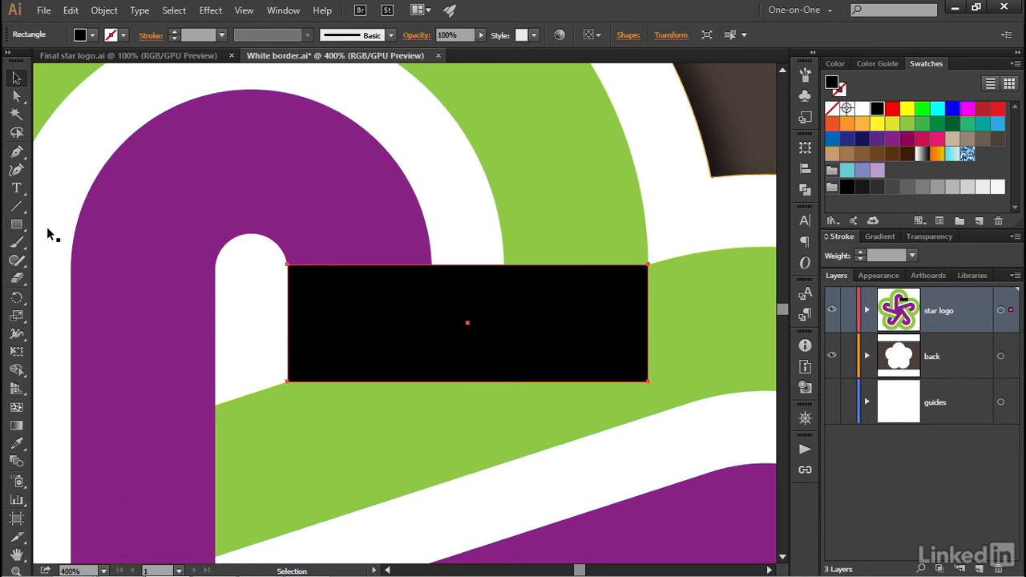
click(17, 316)
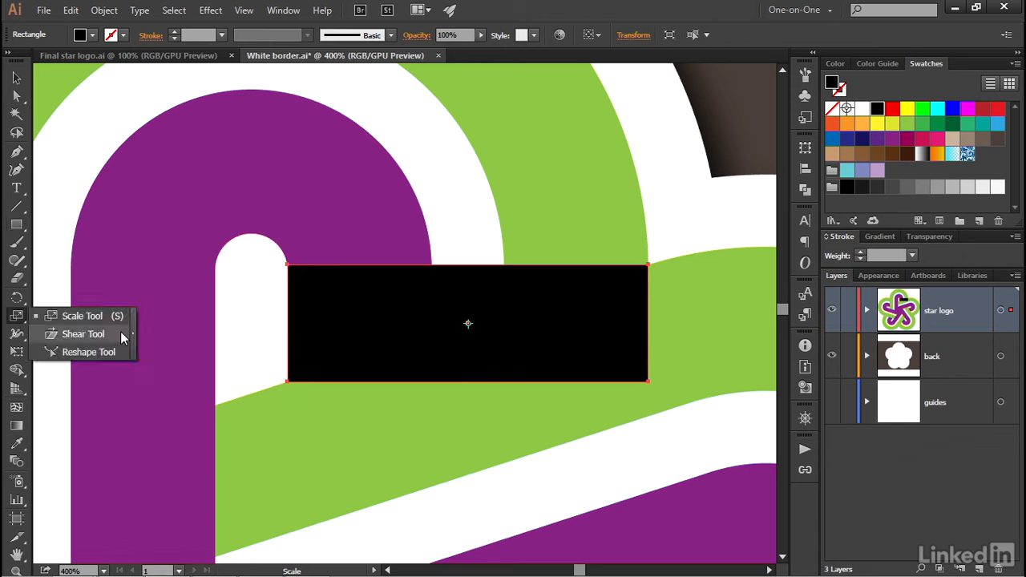
click(120, 332)
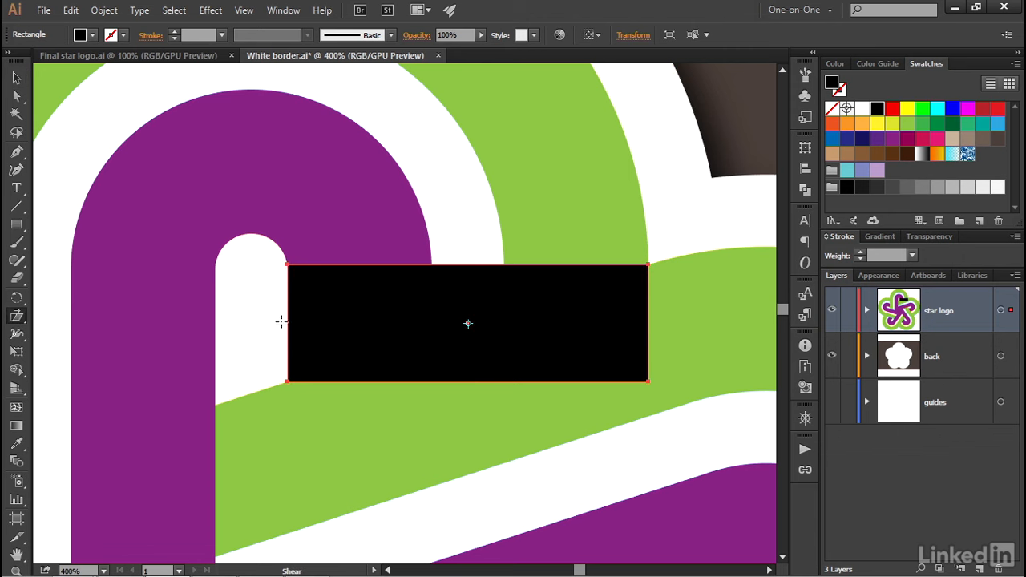
click(286, 382)
drag(648, 380, 650, 271)
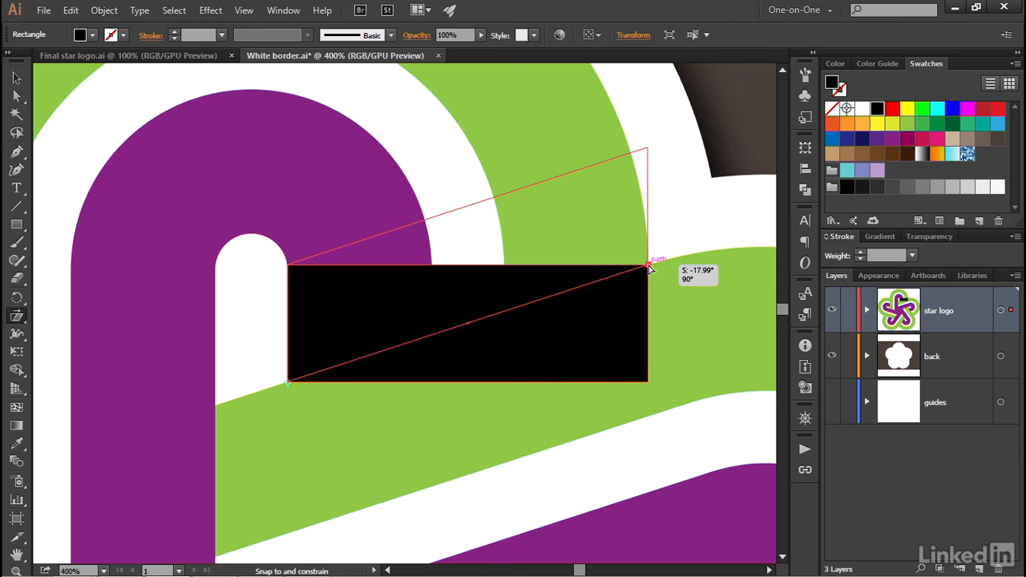
drag(649, 268, 649, 269)
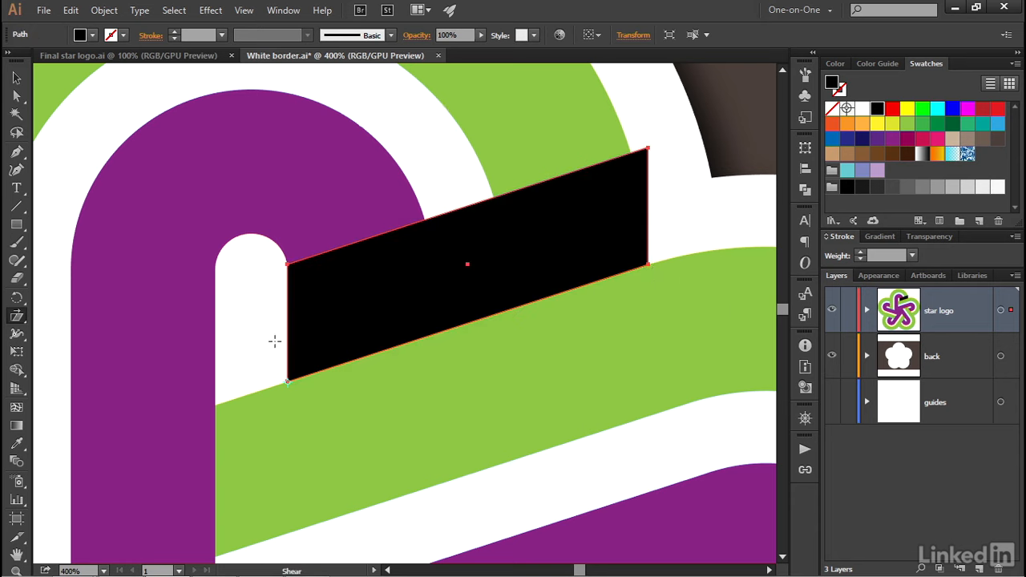
key(ctrl+z)
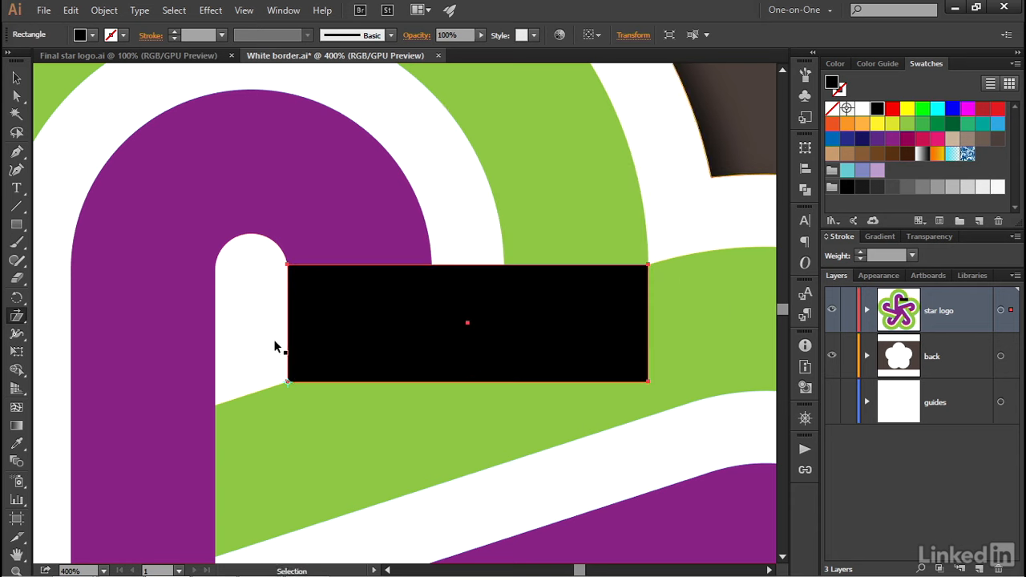
Shear the black rectangle by exactly -18° along the vertical axis, with its lower-left corner as the origin.
alt+click(288, 382)
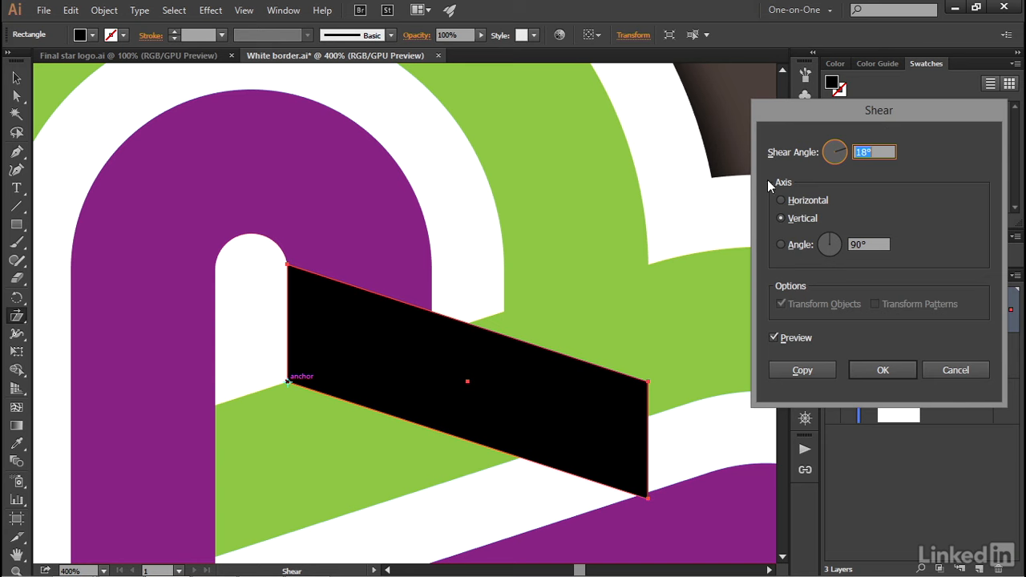
click(858, 153)
text(-)
key(Tab)
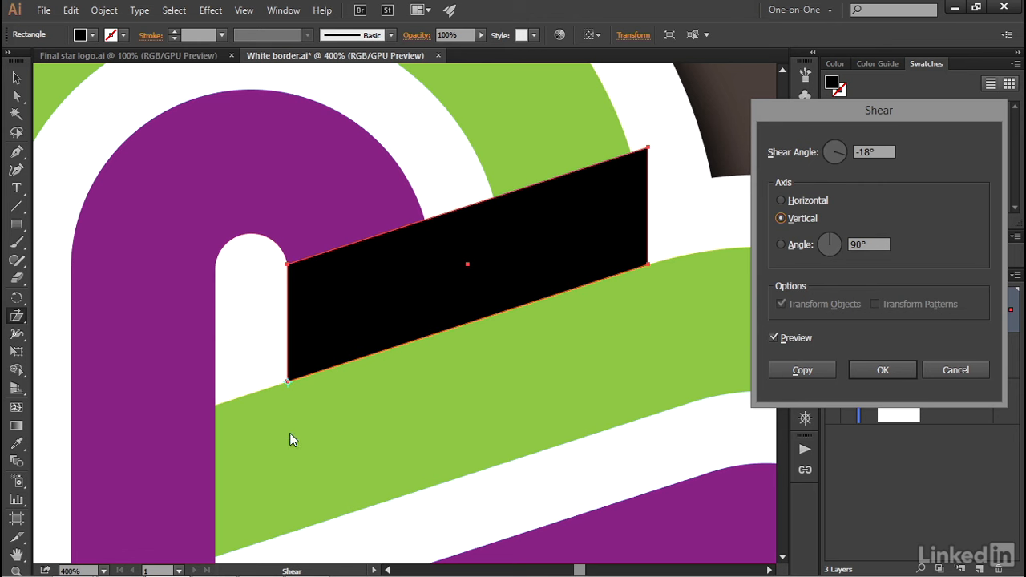
click(879, 371)
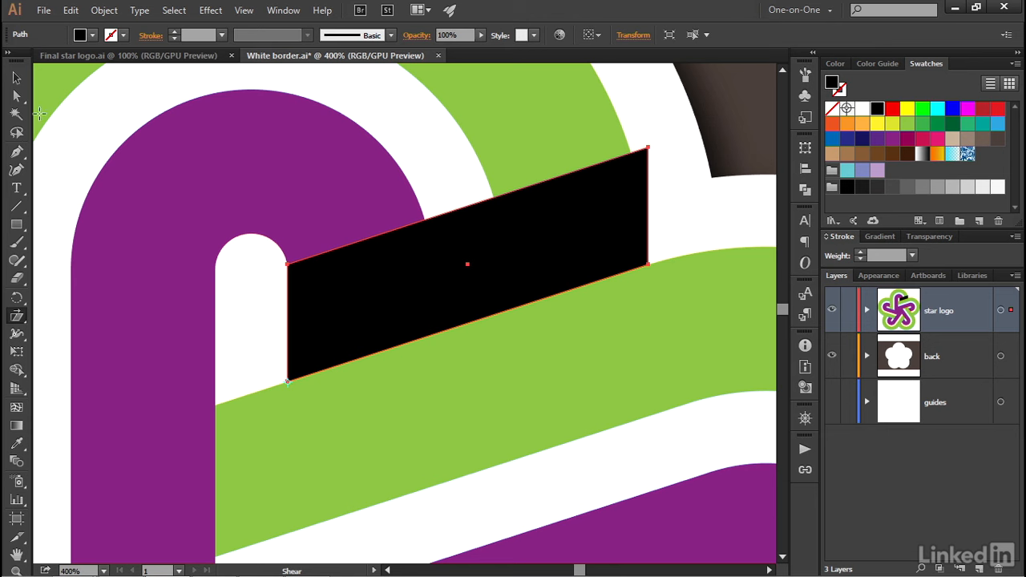
Select and copy the purple arch and the green arch around it, and add the black parallelogram to the selection.
click(16, 77)
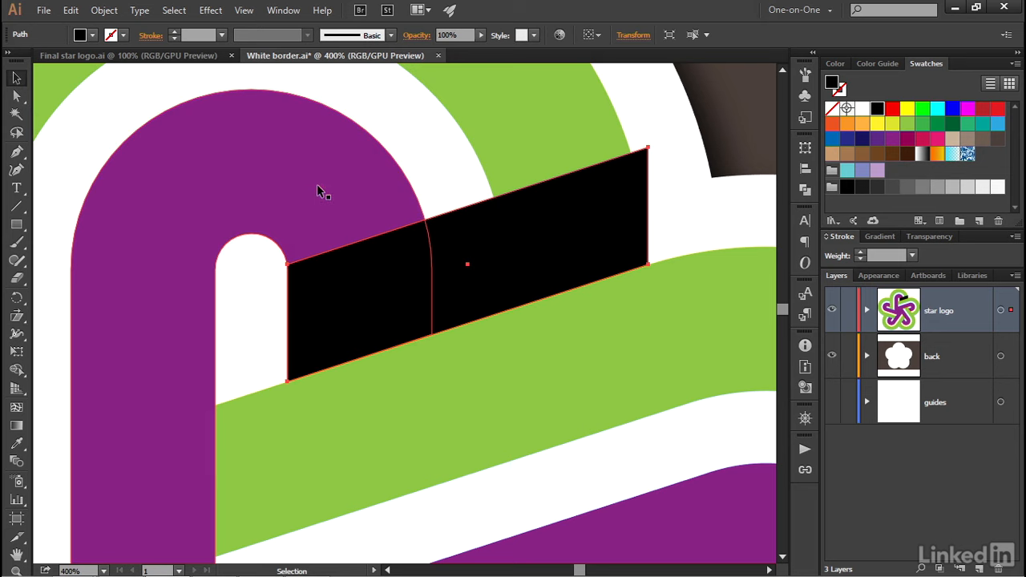
click(322, 218)
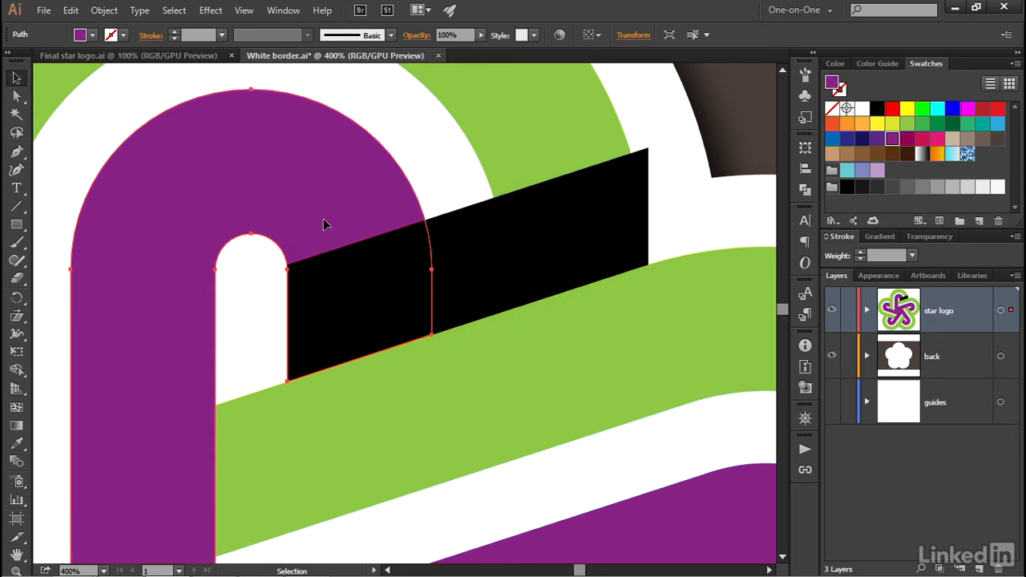
shift+click(535, 154)
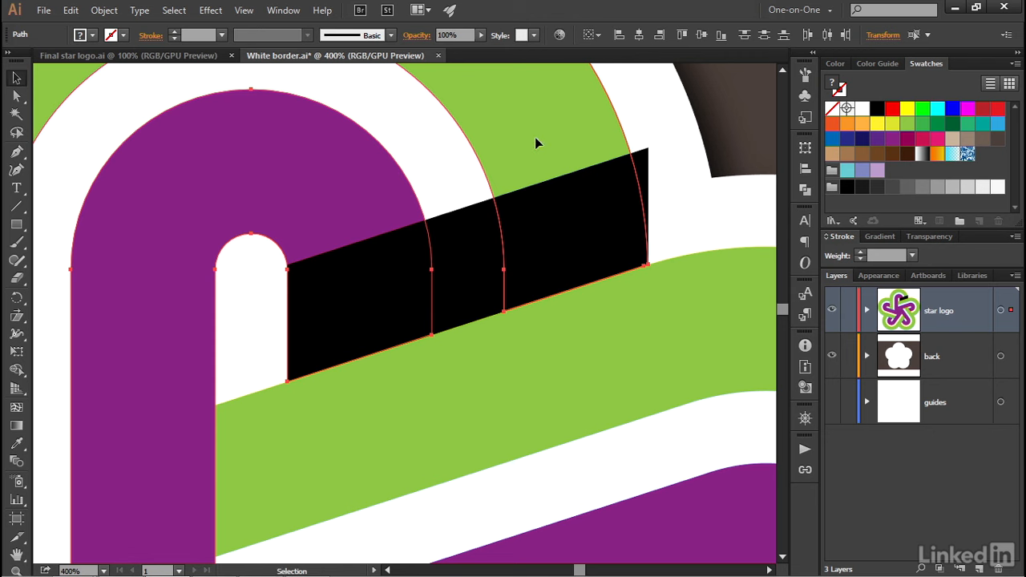
key(a)
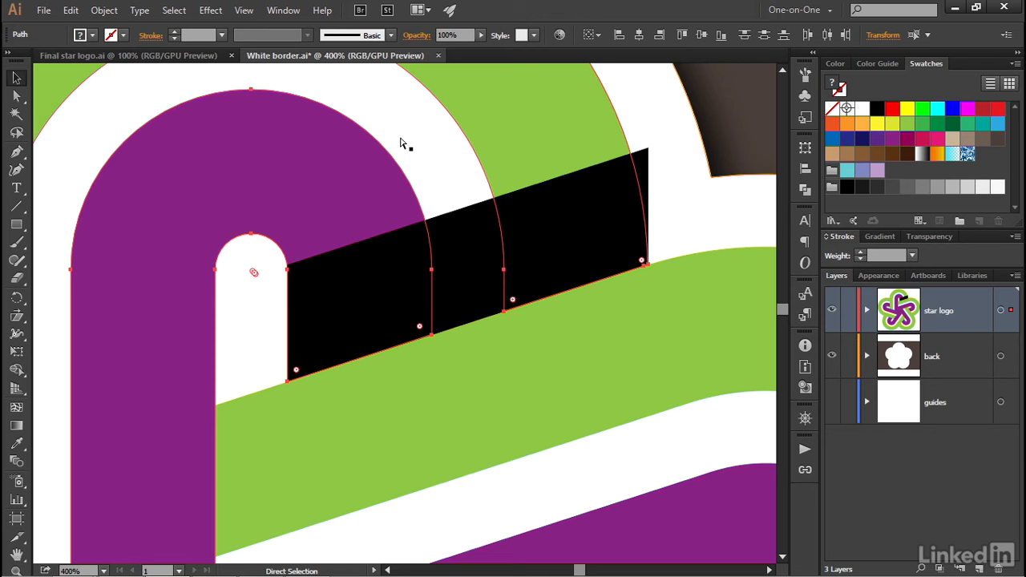
key(v)
shift+click(462, 212)
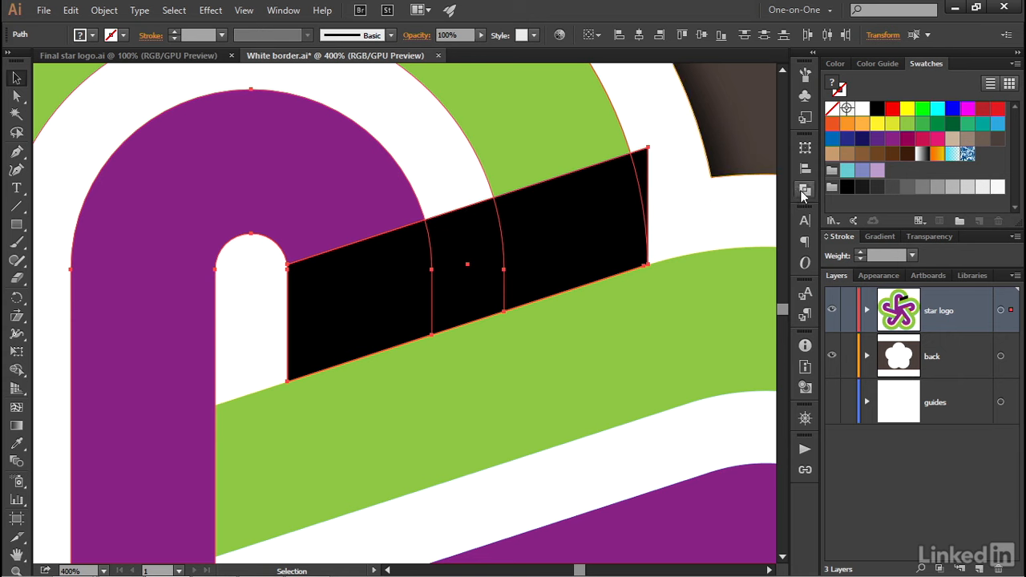
Try to combine the three selected shapes with the Pathfinder Intersect operation.
click(804, 191)
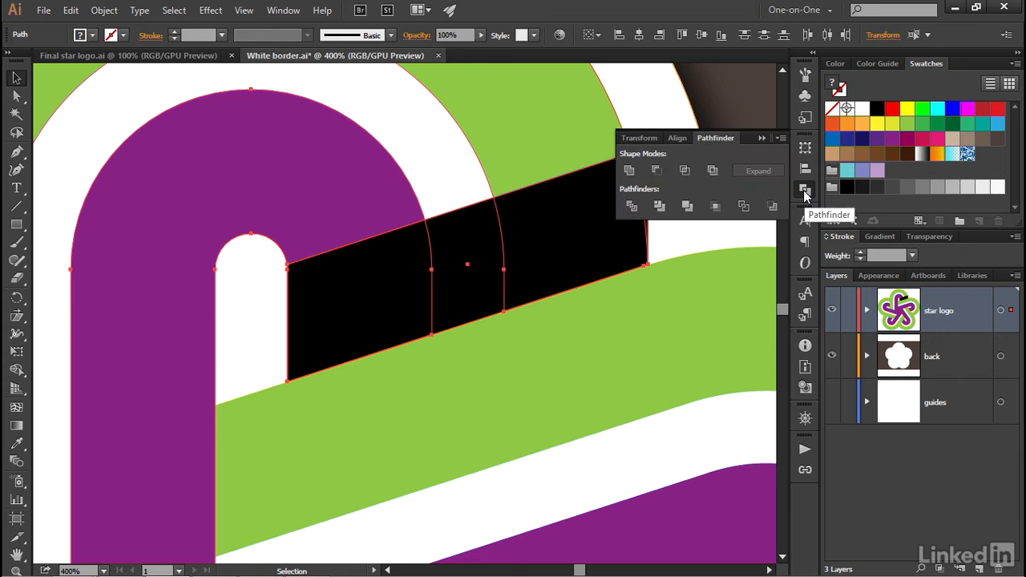
click(683, 171)
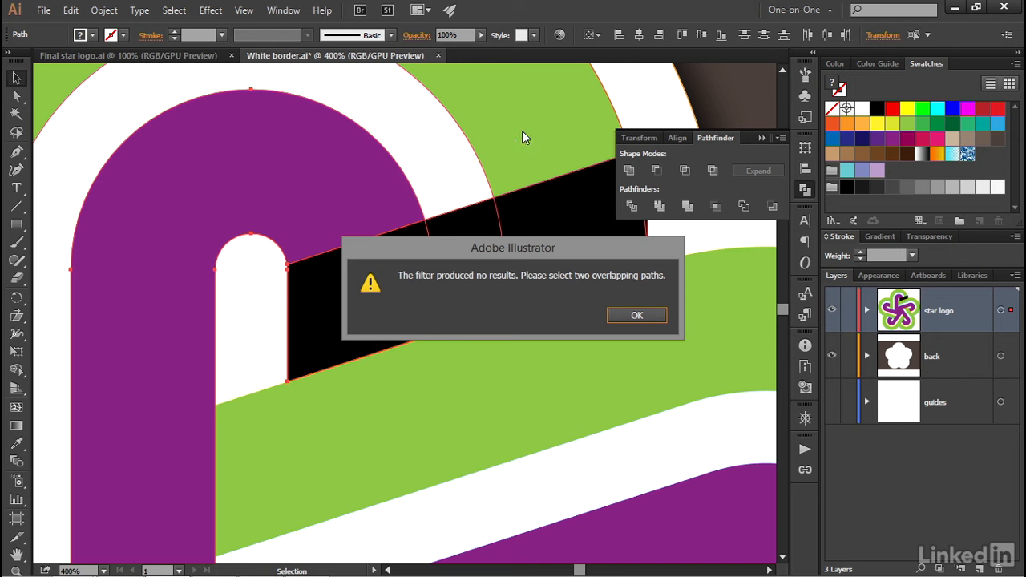
click(630, 316)
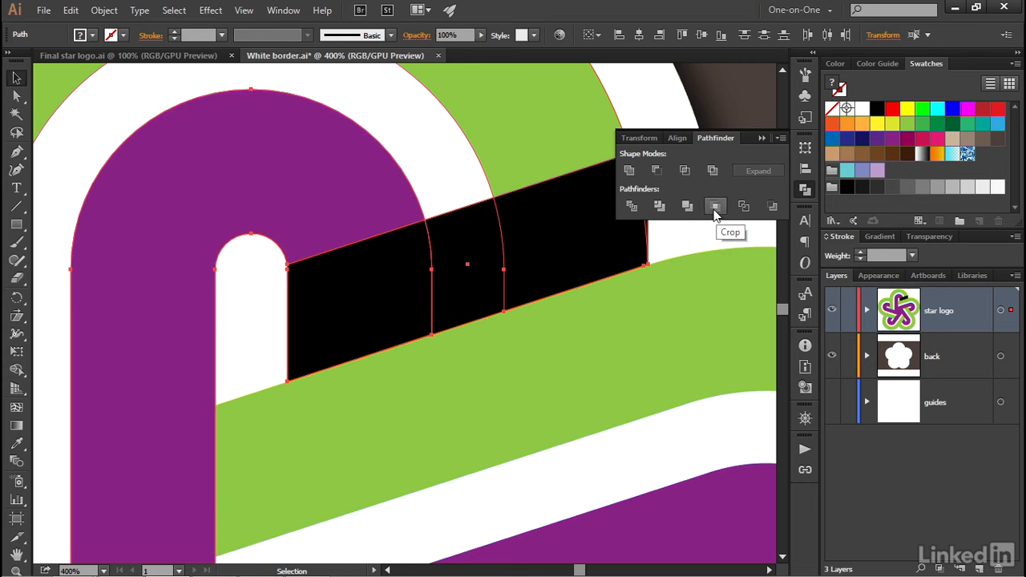
Crop the selected purple and green arches to the black parallelogram with Pathfinder Crop, and ungroup the resulting pieces.
click(716, 209)
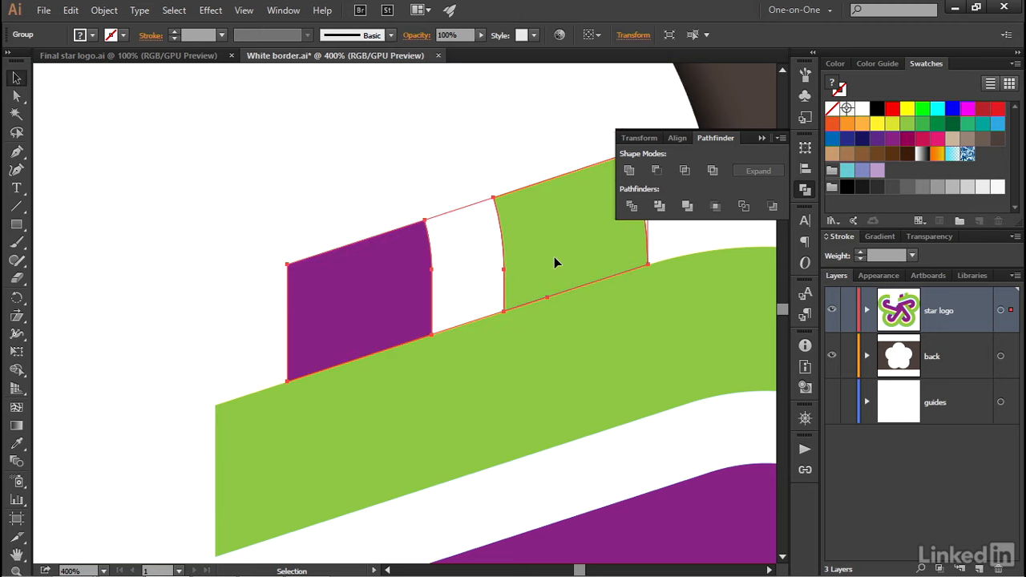
click(761, 137)
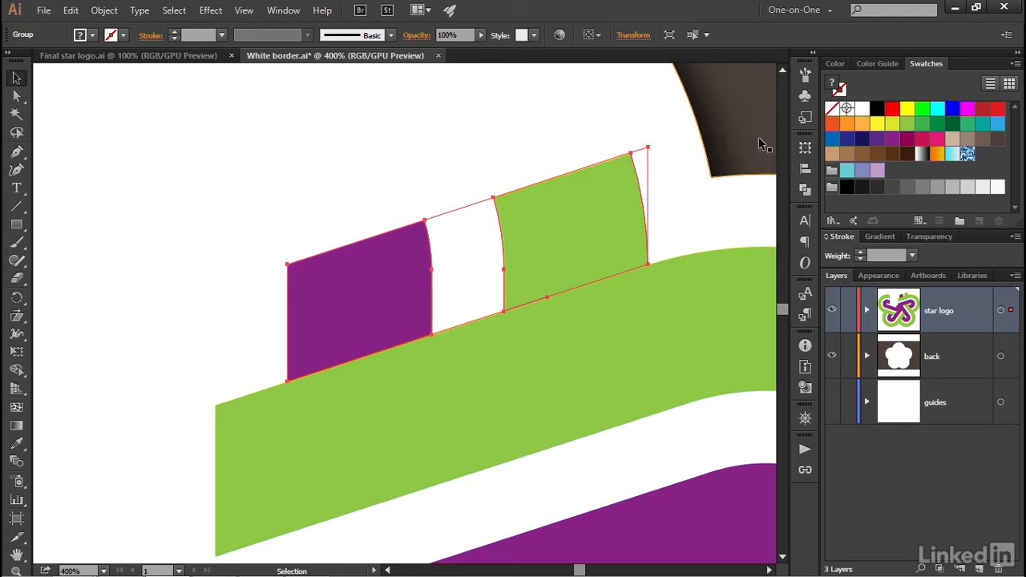
key(space)
drag(527, 248, 448, 247)
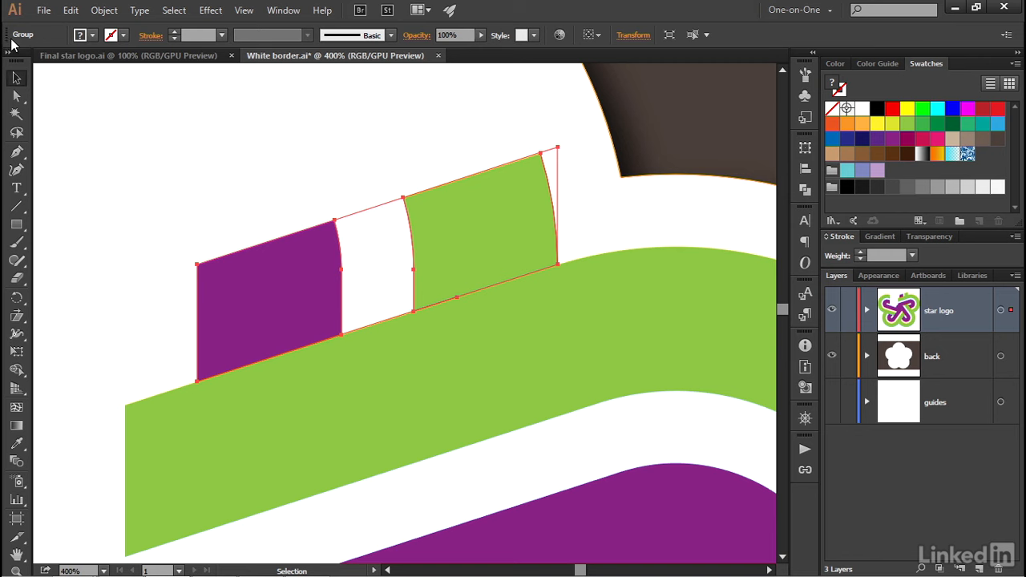
click(105, 10)
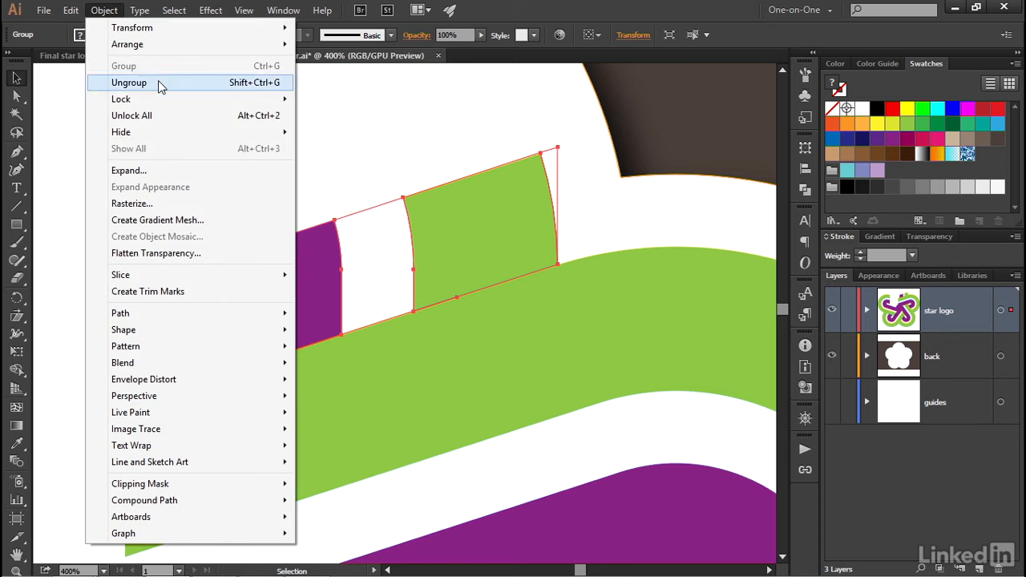
click(160, 83)
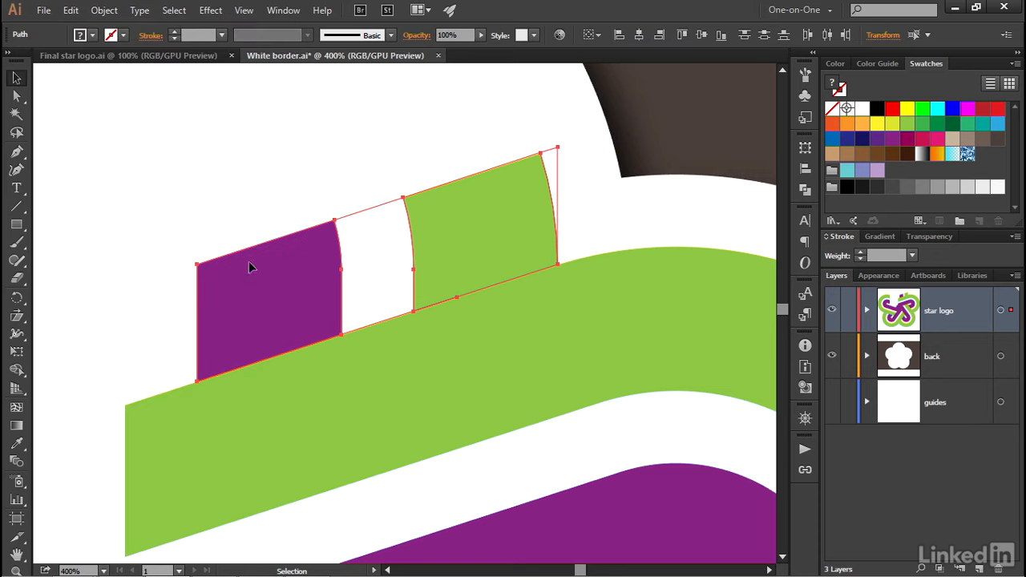
Delete the unfilled leftover paths from the crop, keeping only the purple and green pieces.
shift+click(280, 291)
shift+click(281, 291)
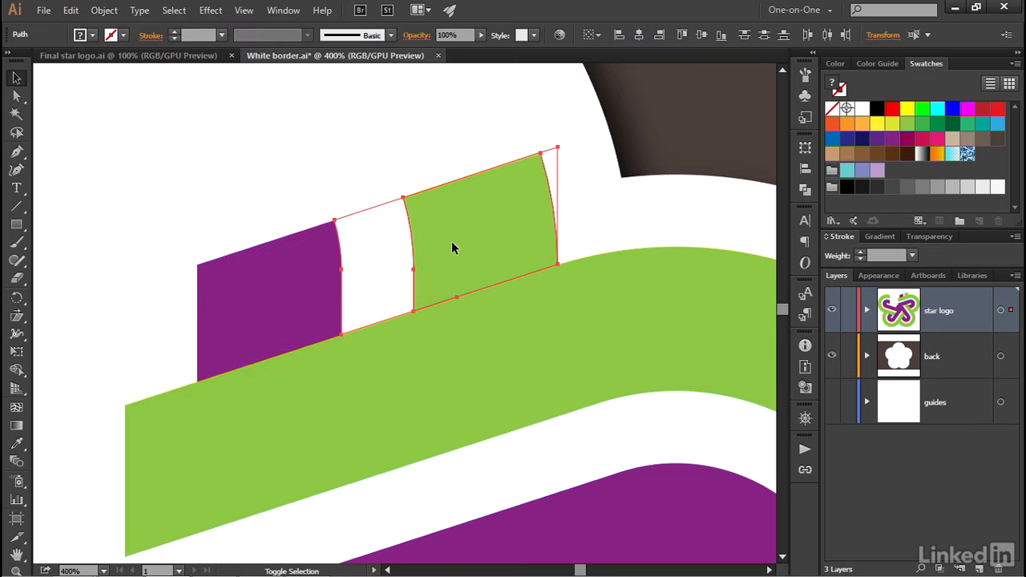
shift+click(452, 249)
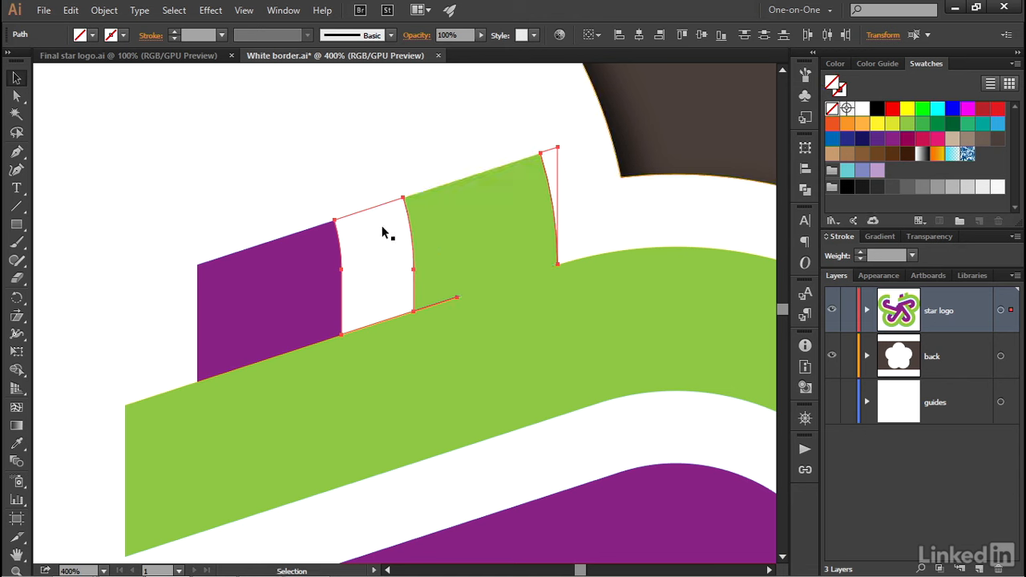
key(Delete)
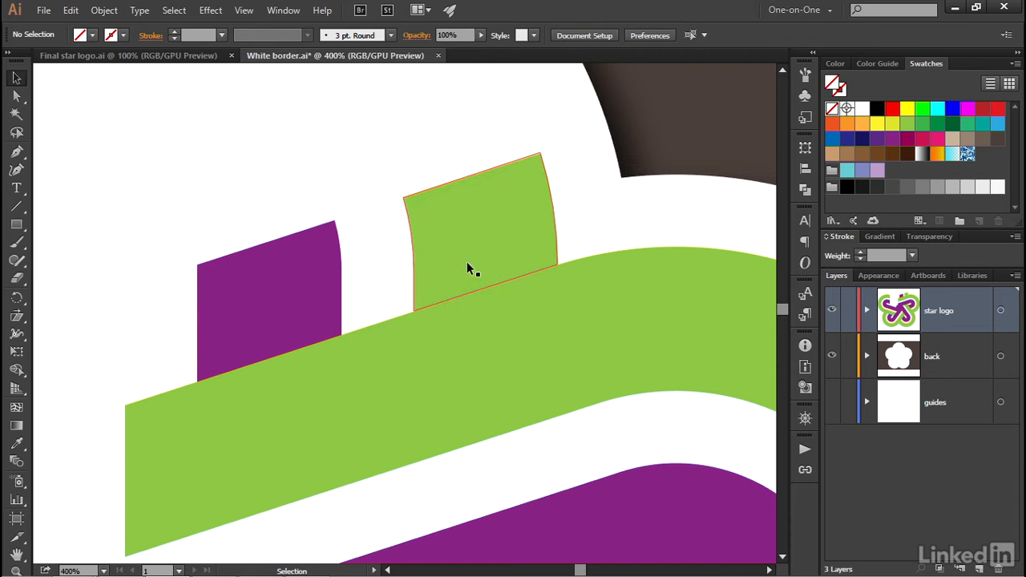
Paste the copied purple and green arches in back of the cropped pieces.
click(74, 12)
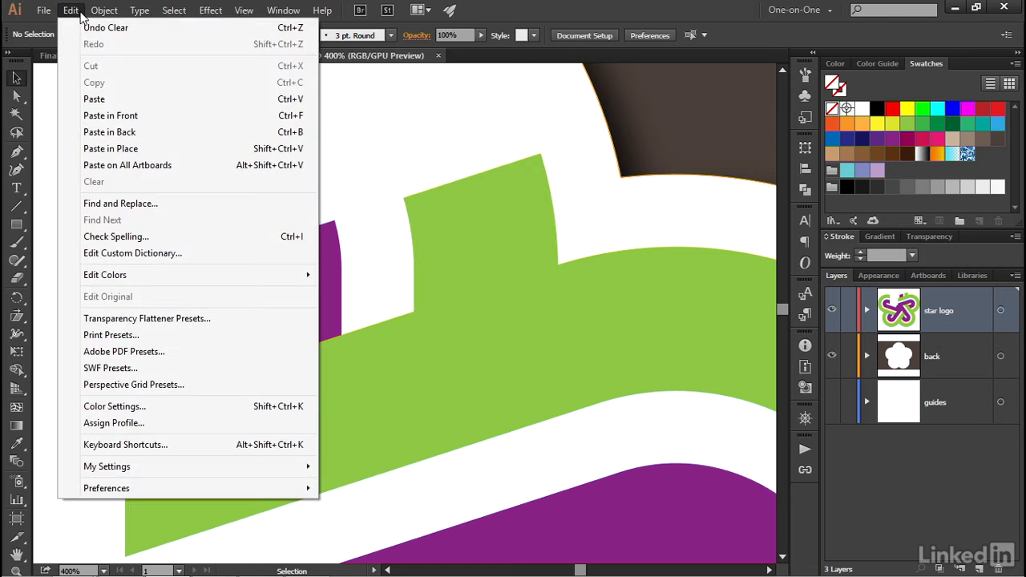
click(173, 132)
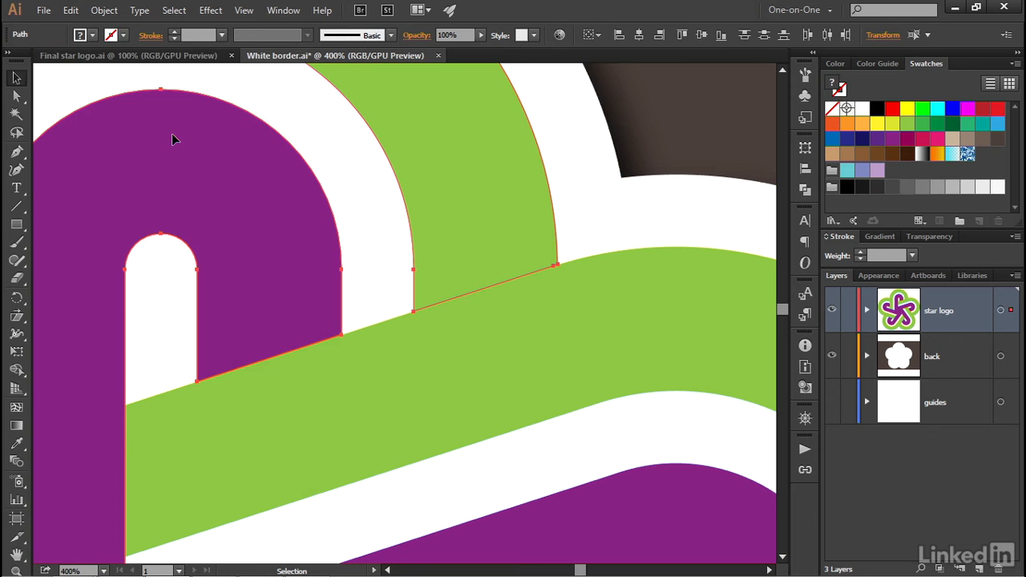
Combine the cropped green and purple overlap pieces into one compound path.
click(494, 199)
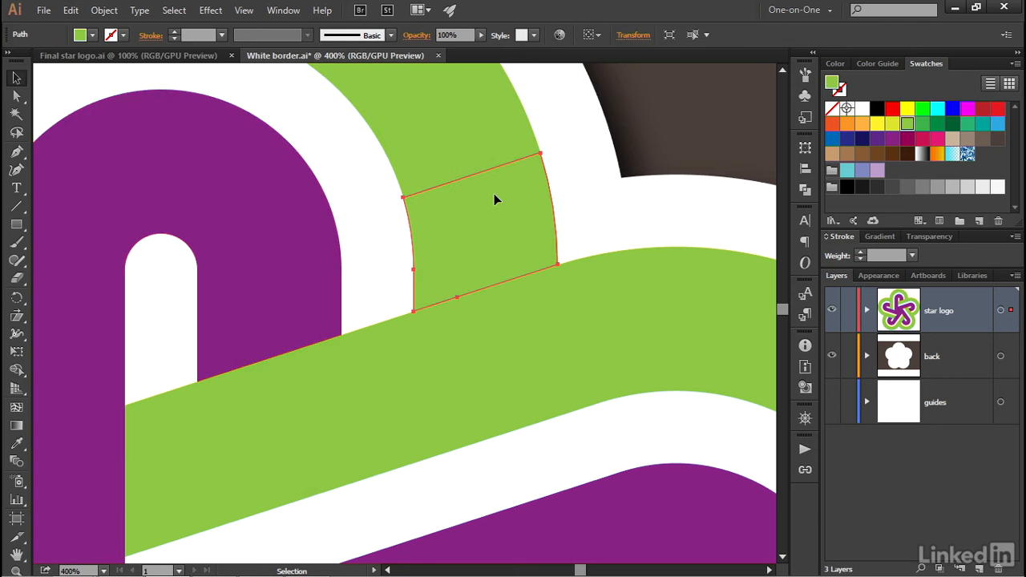
shift+click(306, 265)
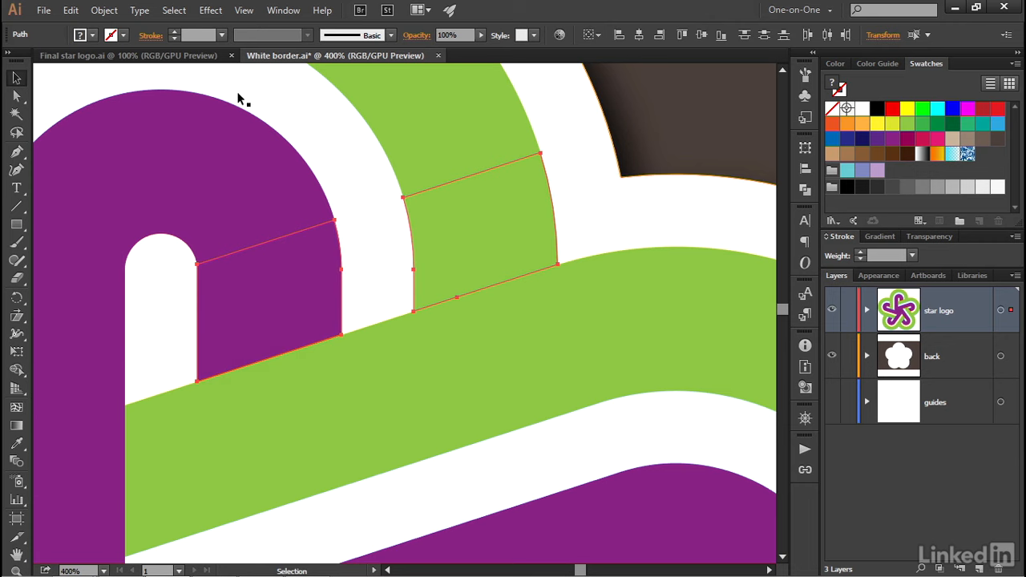
click(104, 9)
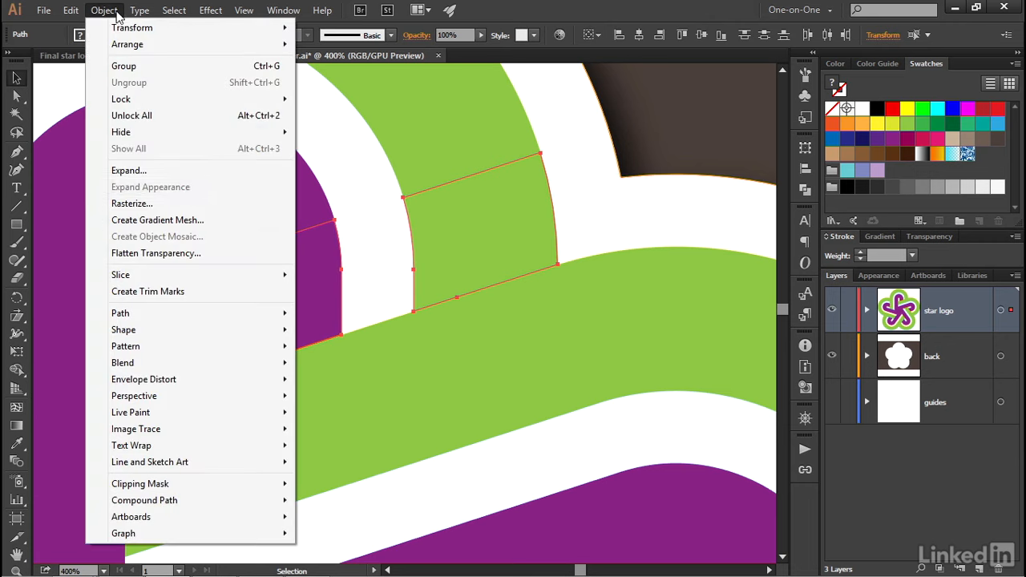
mouse_move(261, 501)
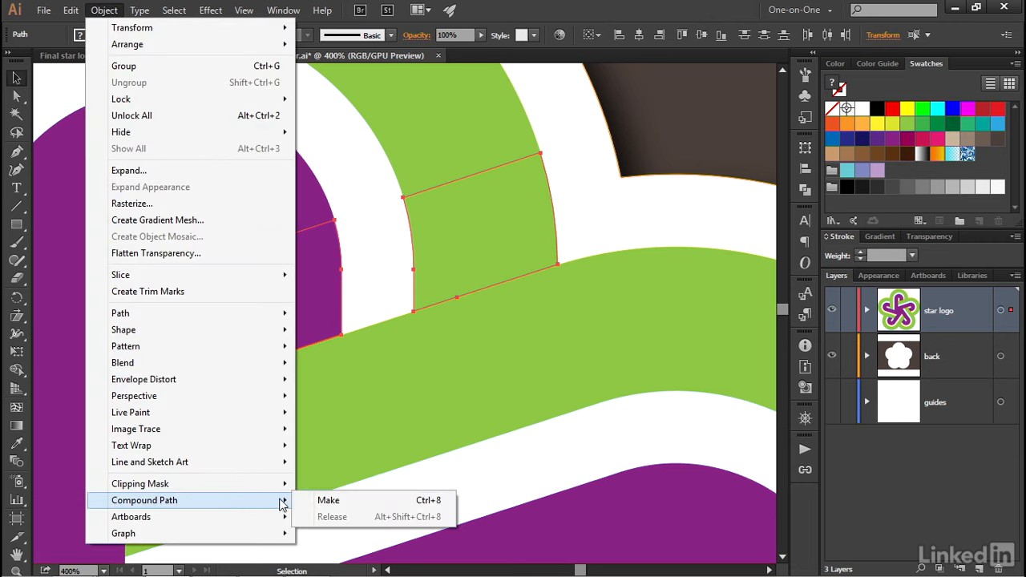
click(374, 501)
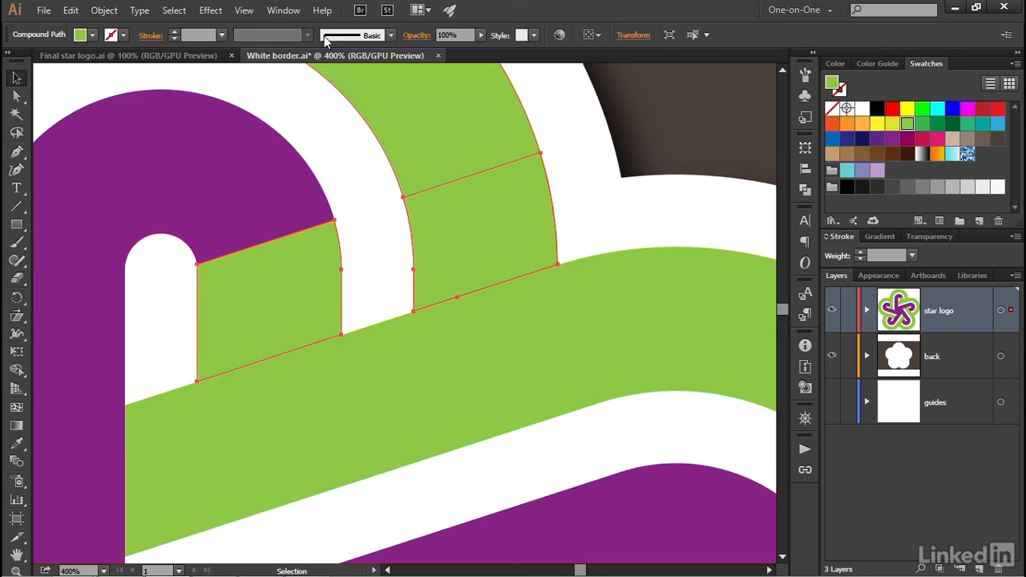
Fill the compound path with the default white-to-black linear gradient.
click(286, 12)
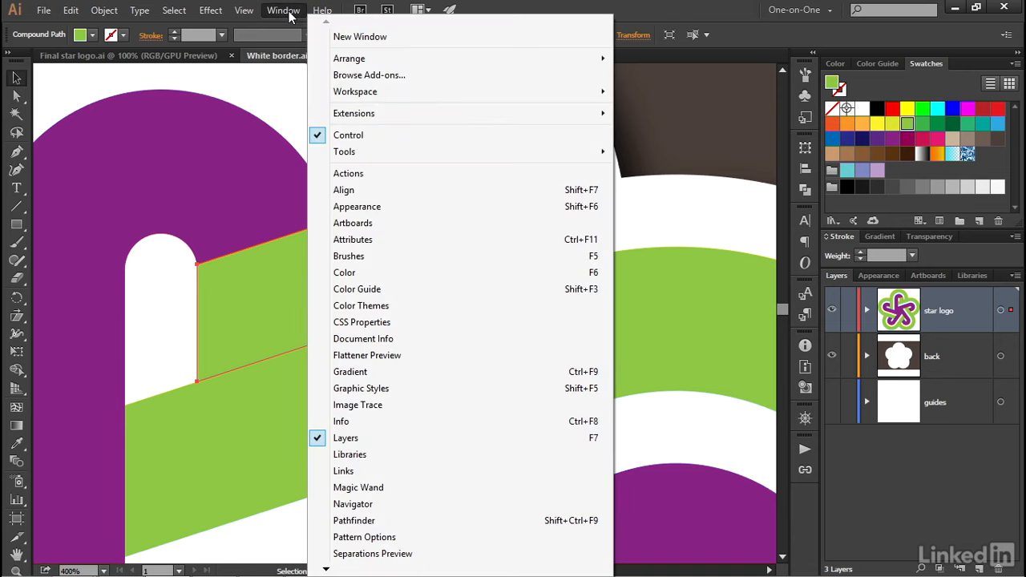
click(388, 372)
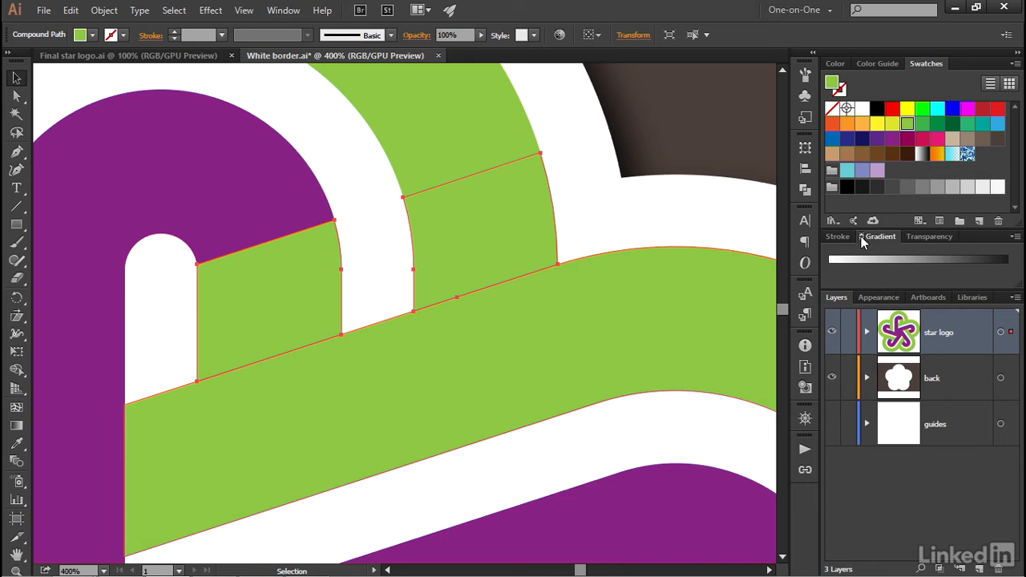
click(861, 238)
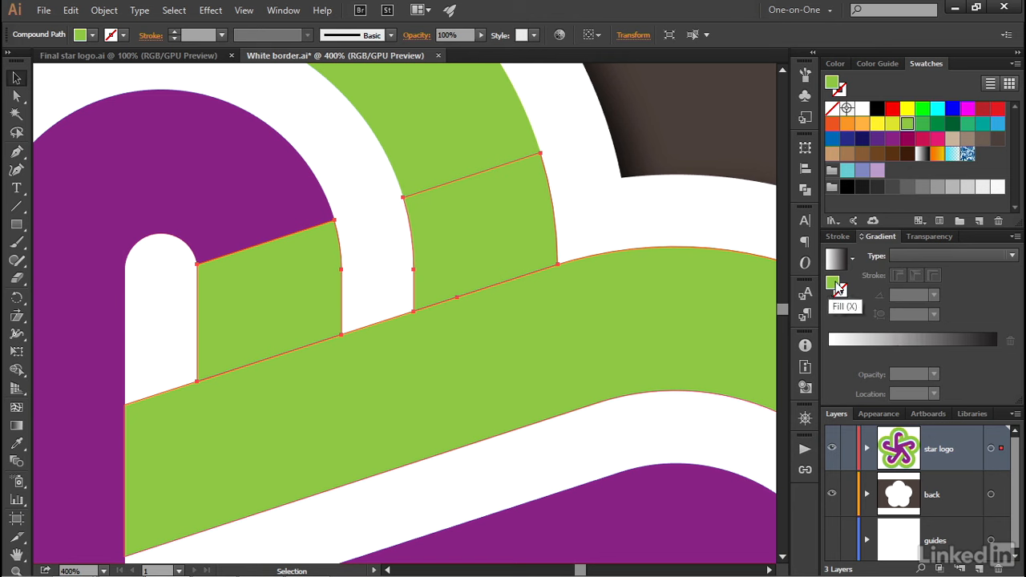
click(916, 340)
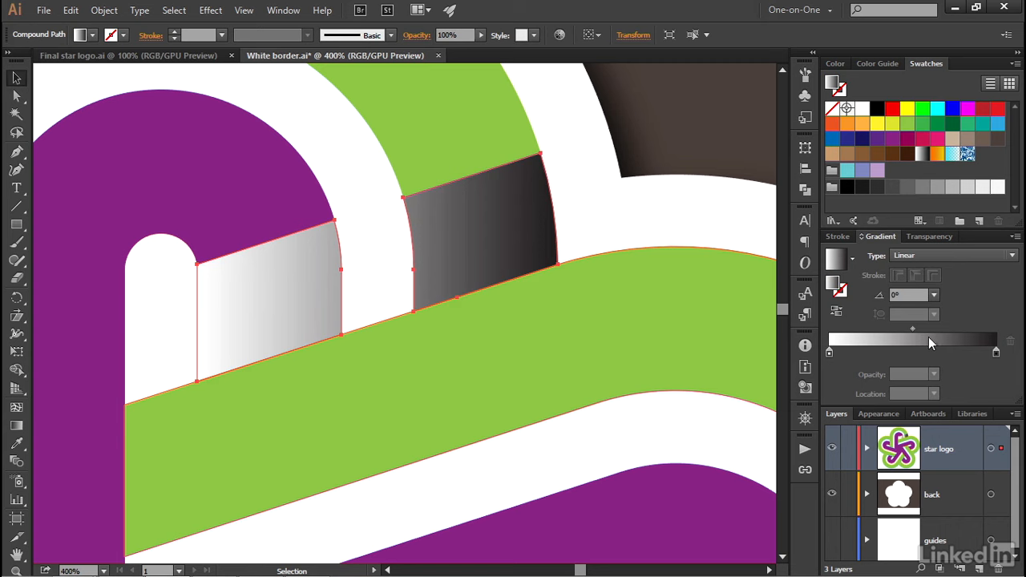
shift+click(516, 283)
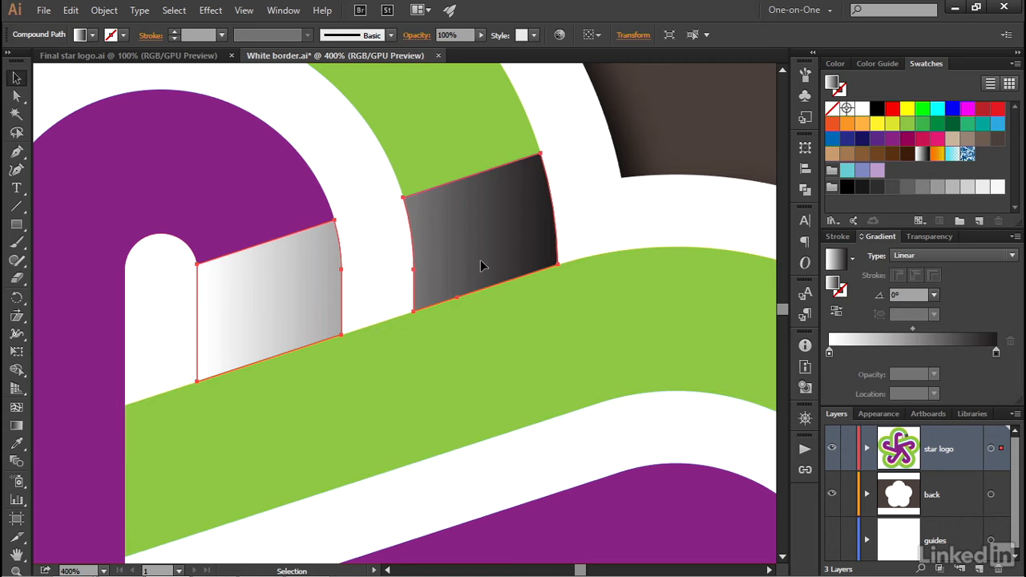
shift+click(736, 327)
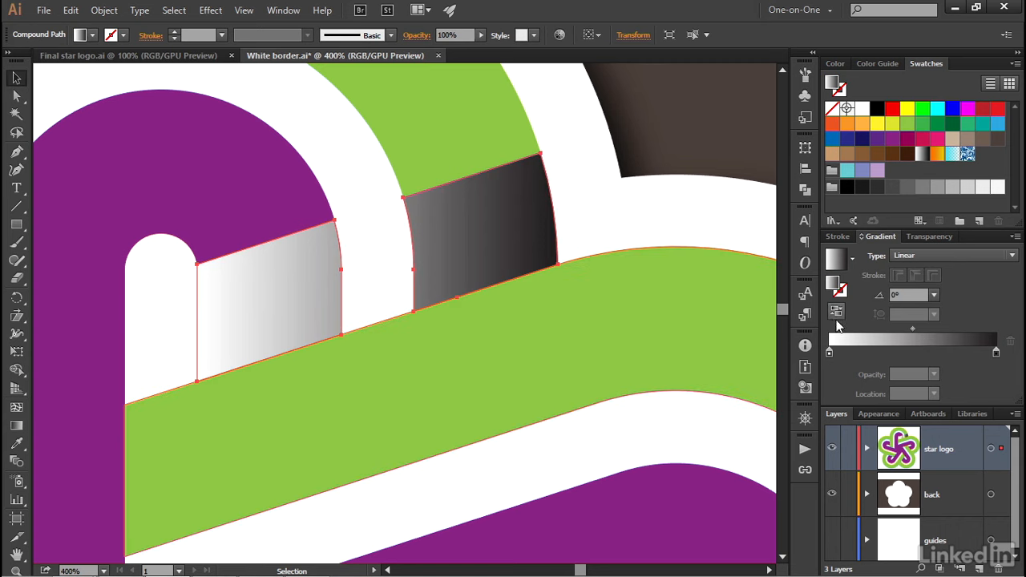
Set the gradient angle to 90+18 (108°) and reverse the gradient so its dark end meets the crossing green band.
click(891, 295)
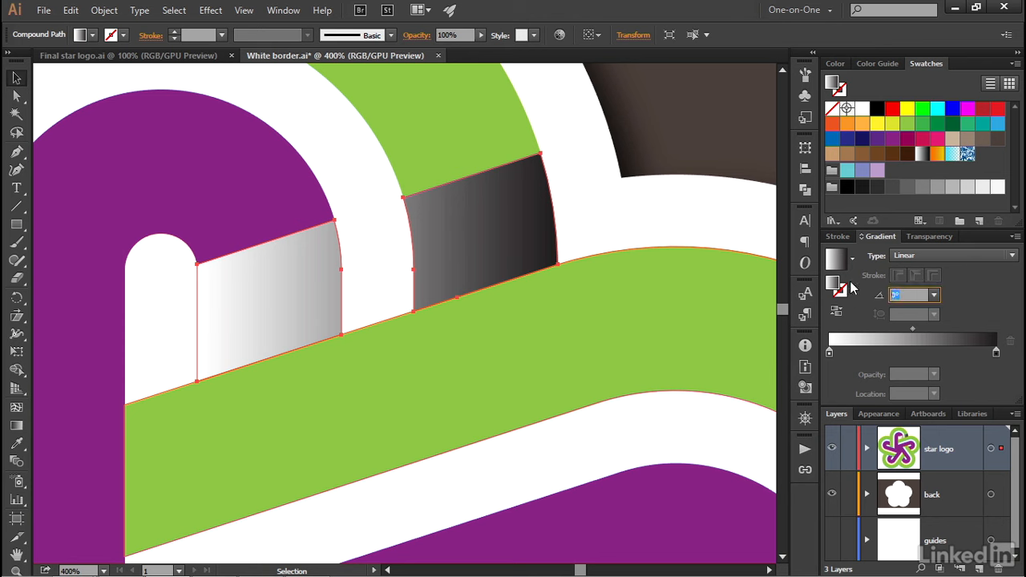
text(90)
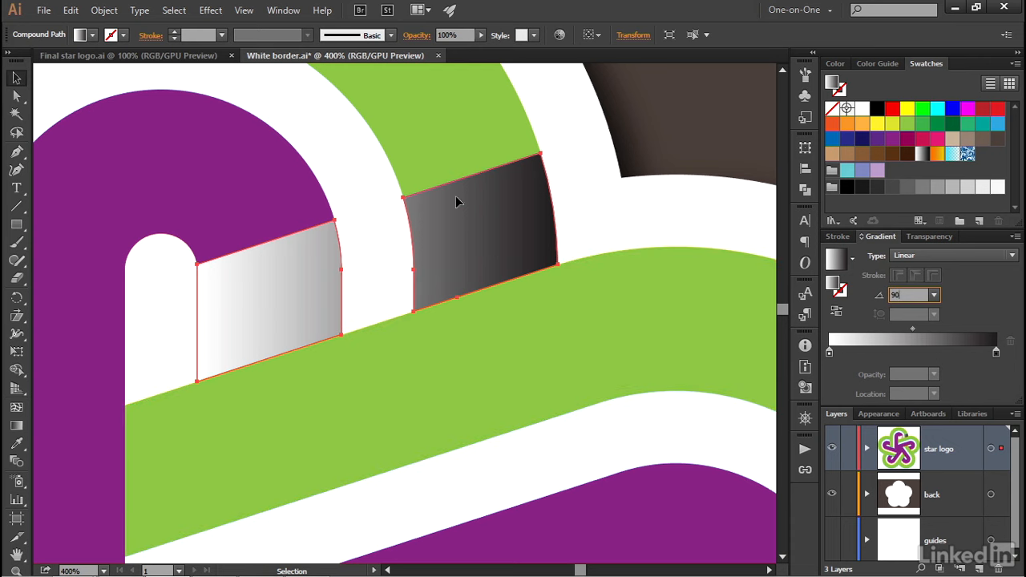
text(90+18)
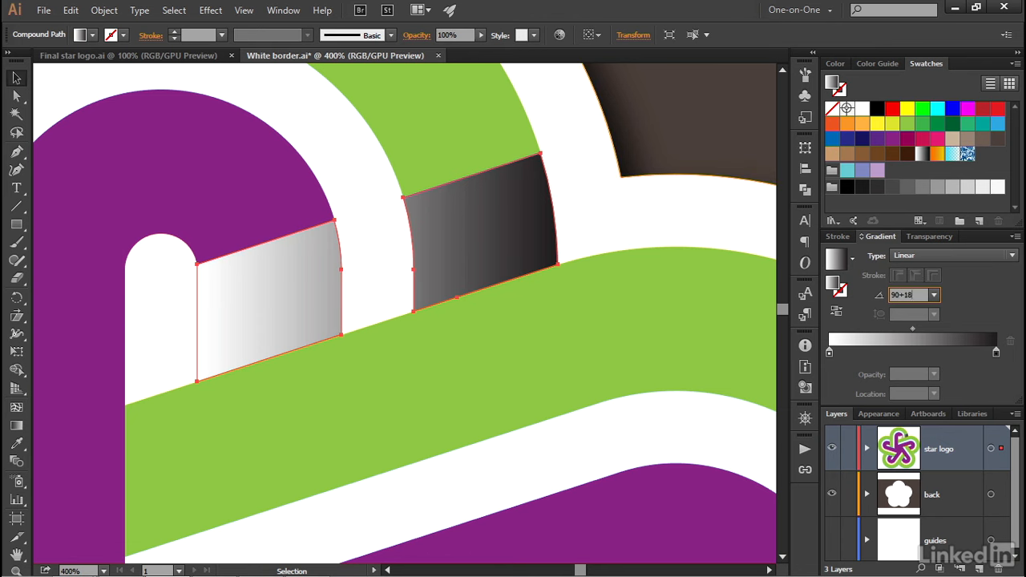
key(Return)
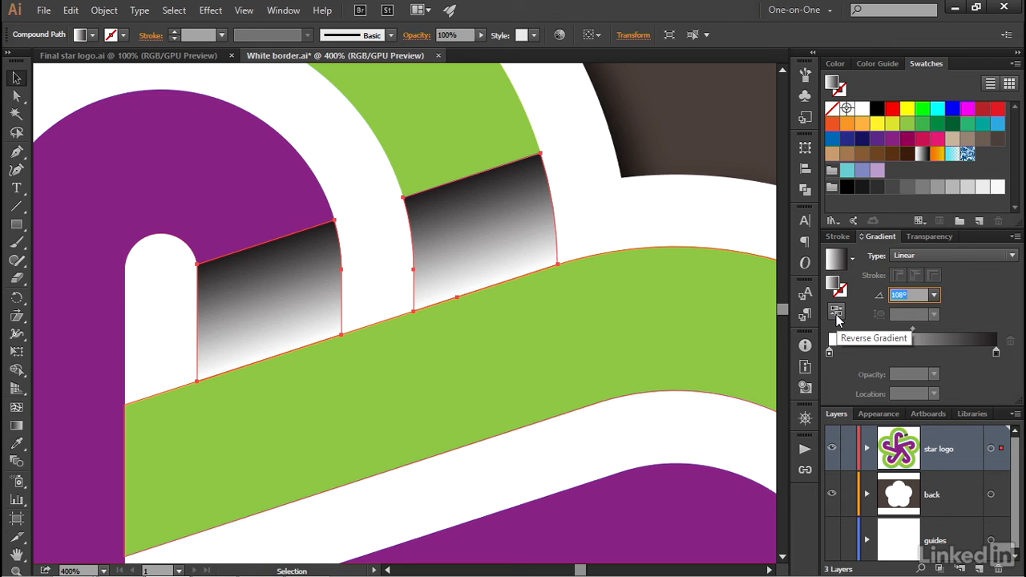
click(836, 316)
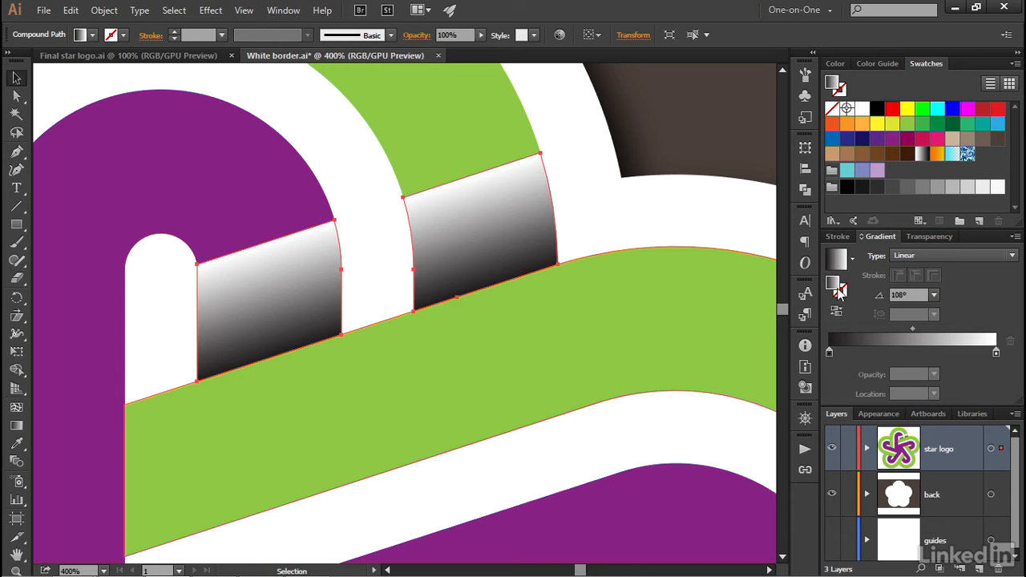
click(861, 238)
click(840, 237)
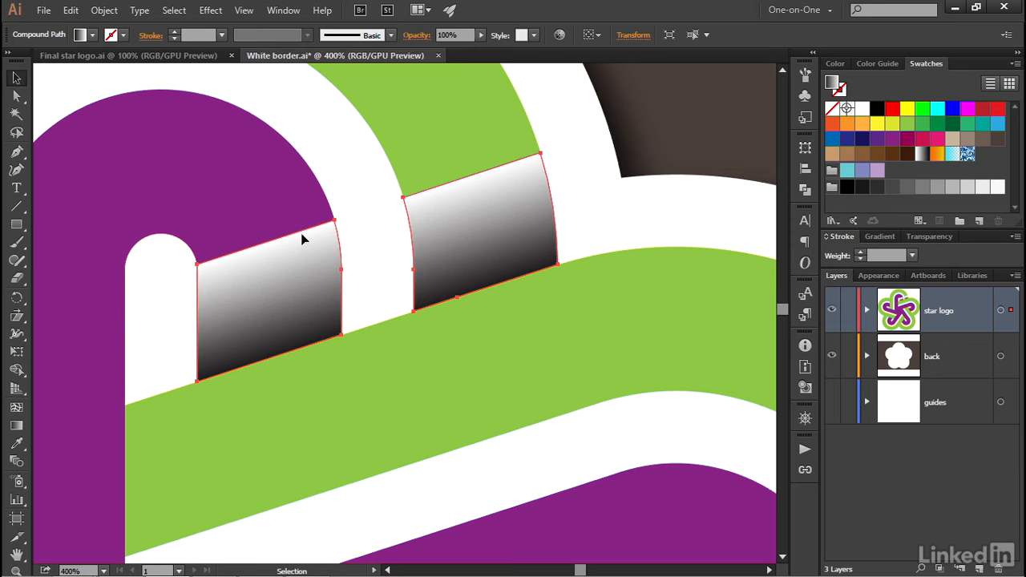
Set the gradient compound path's blend mode to Multiply and its opacity to 30%.
click(411, 37)
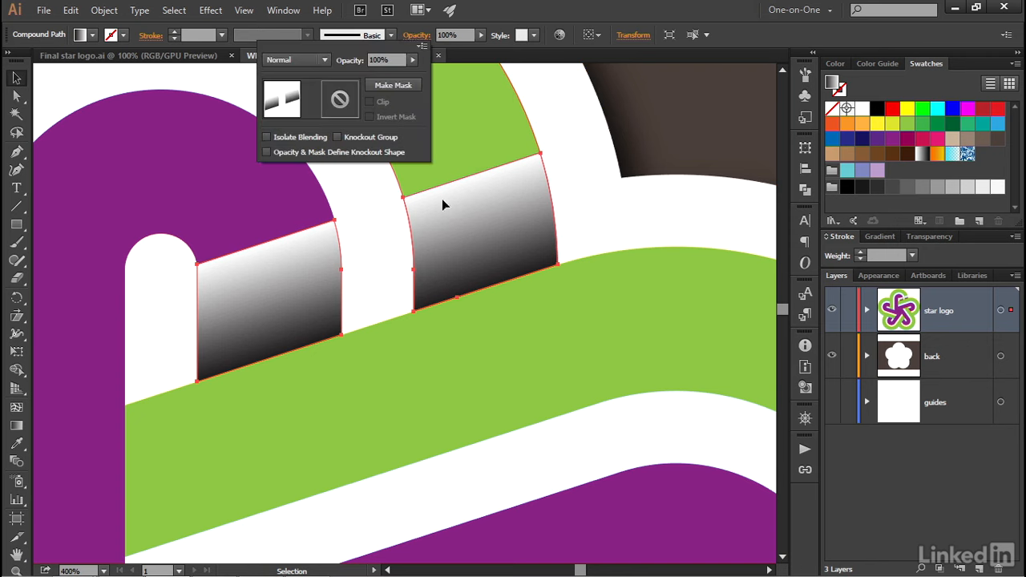
click(305, 62)
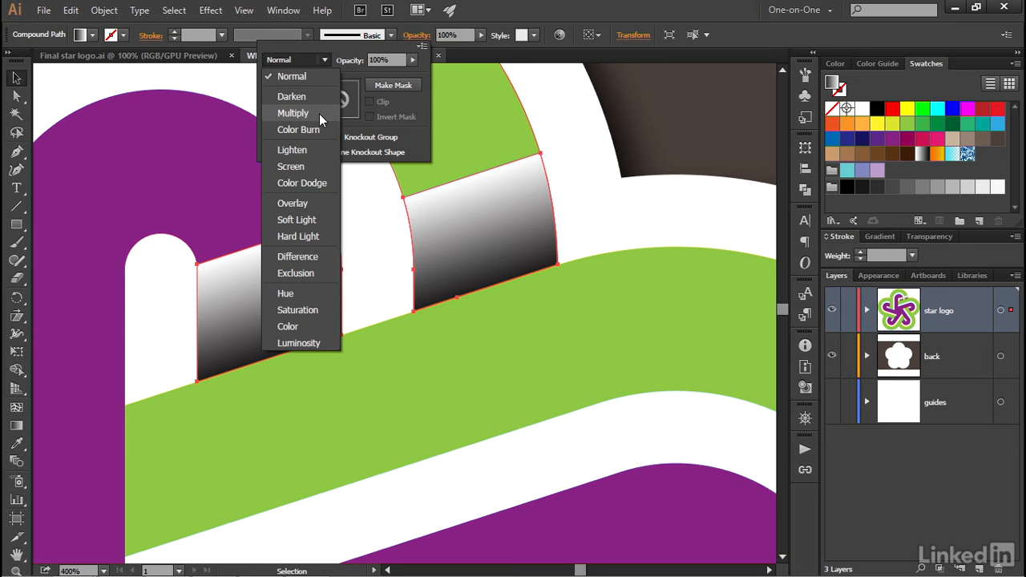
click(319, 114)
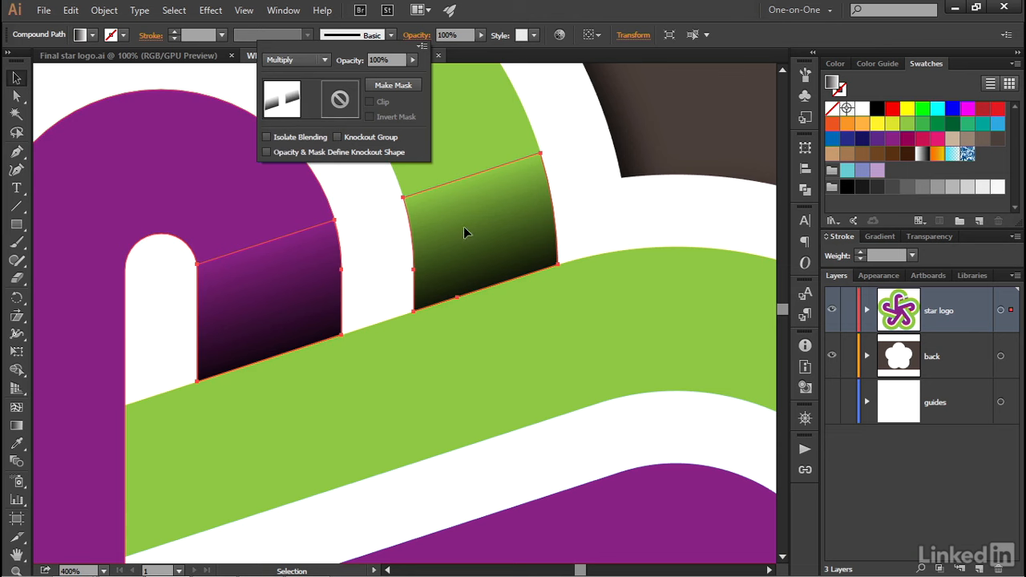
click(360, 58)
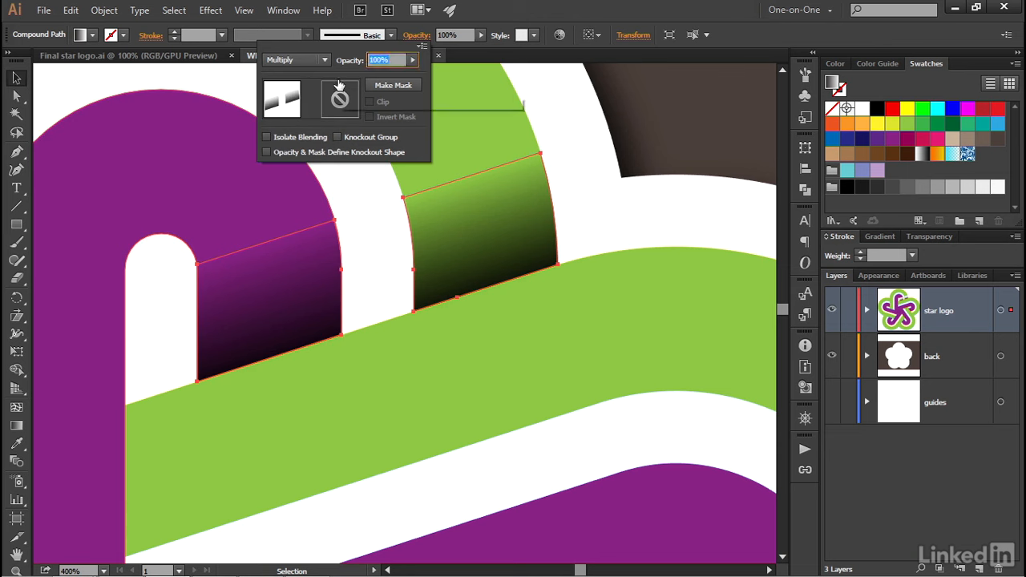
text(30)
key(Return)
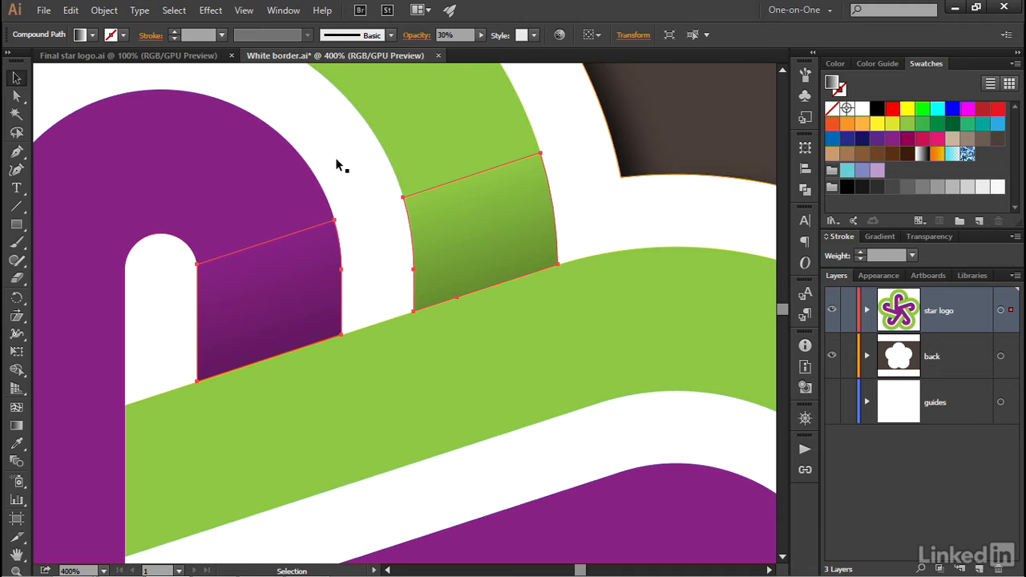
Show the guides layer over the whole logo at 100% zoom.
key(ctrl+0)
key(ctrl+1)
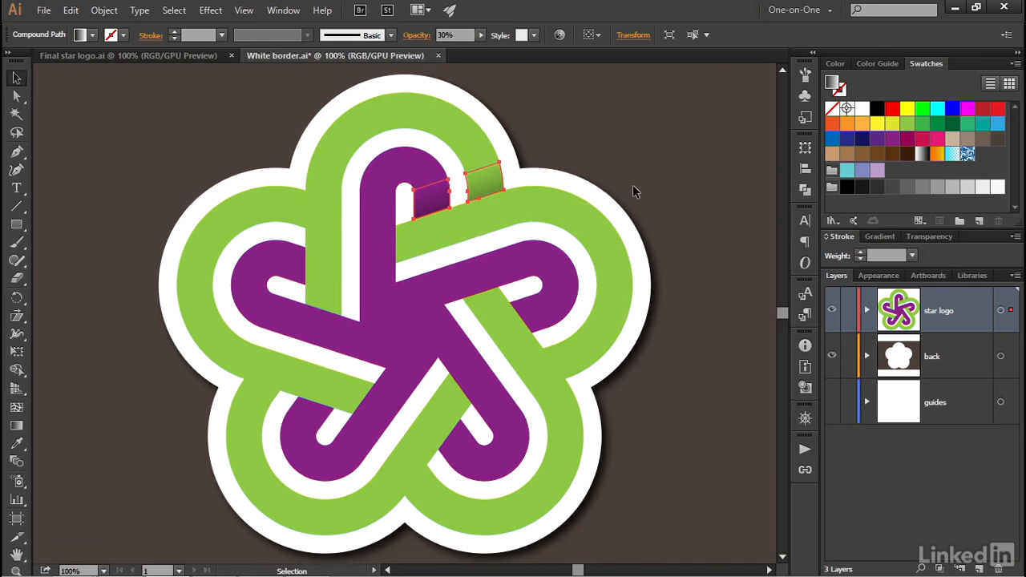
click(832, 403)
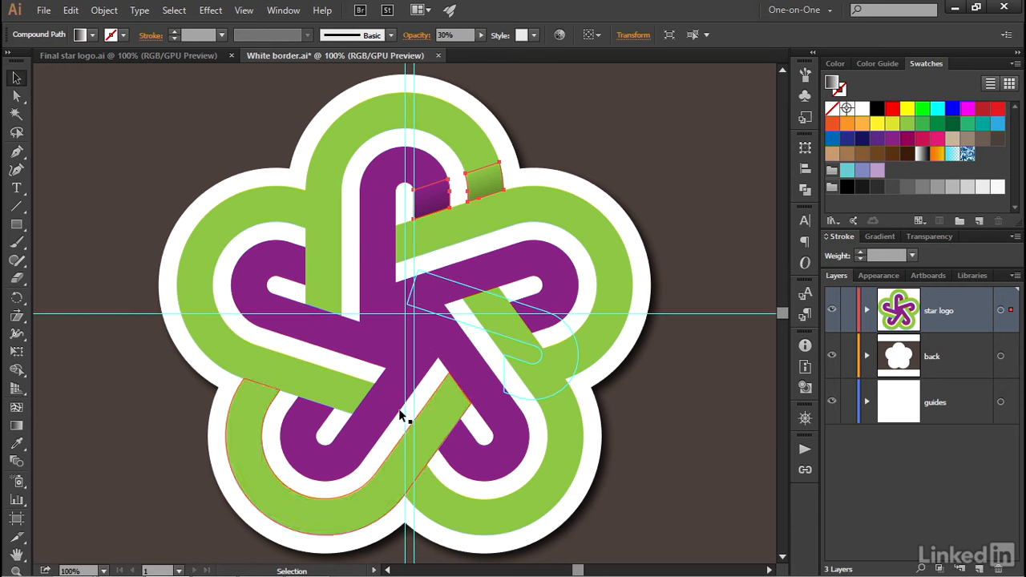
click(17, 299)
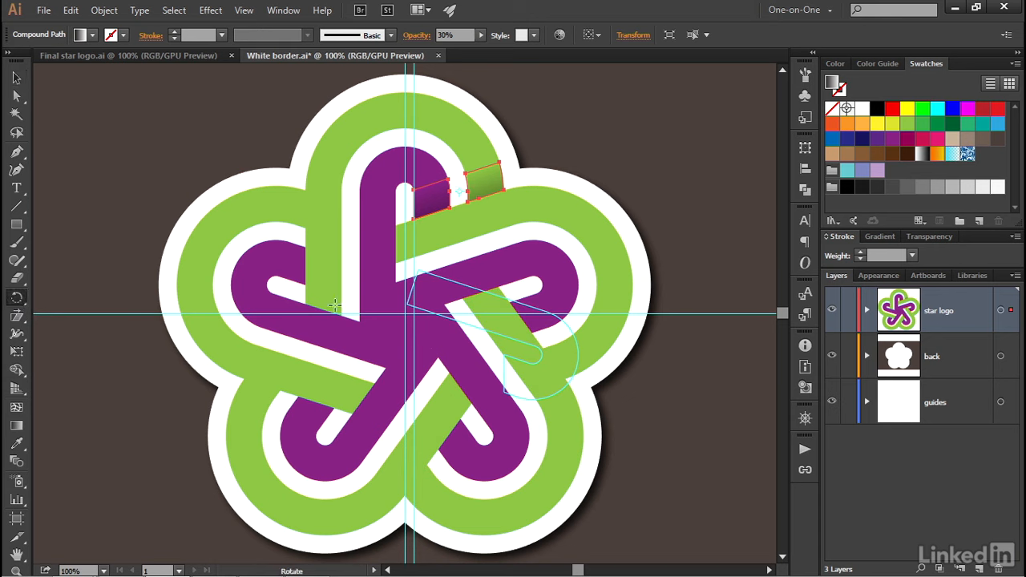
alt+click(405, 313)
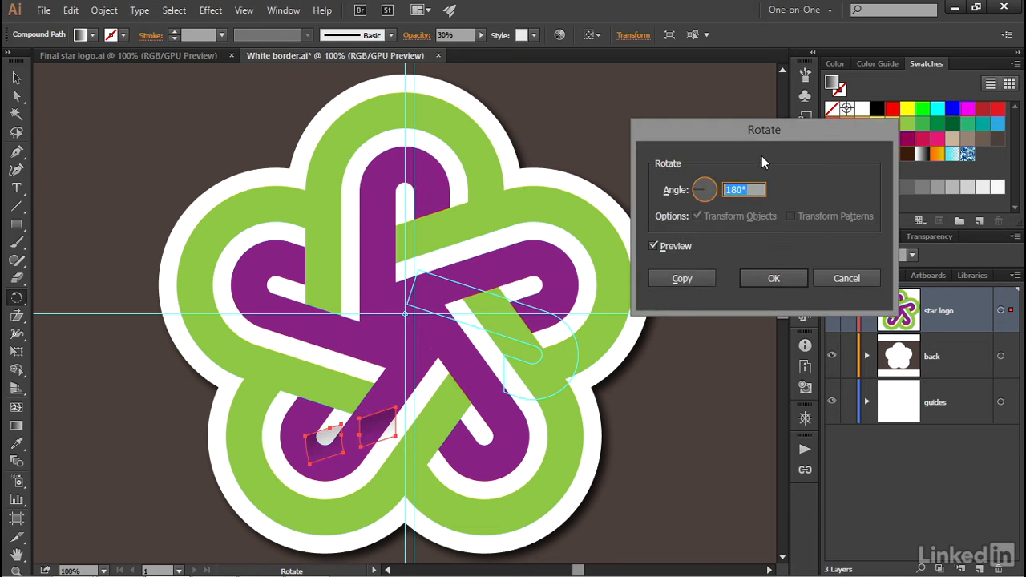
text(360/5)
key(Tab)
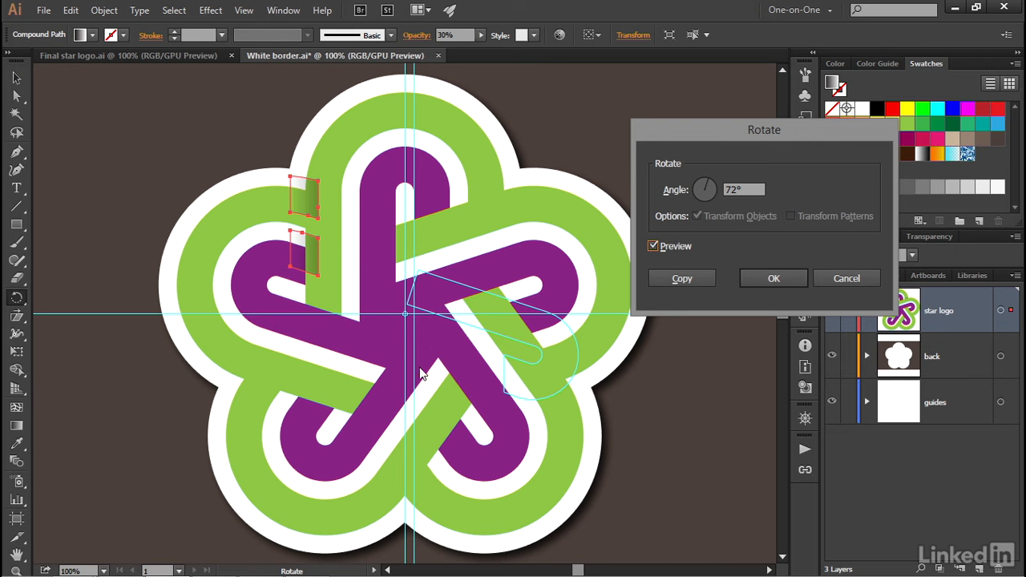
click(835, 281)
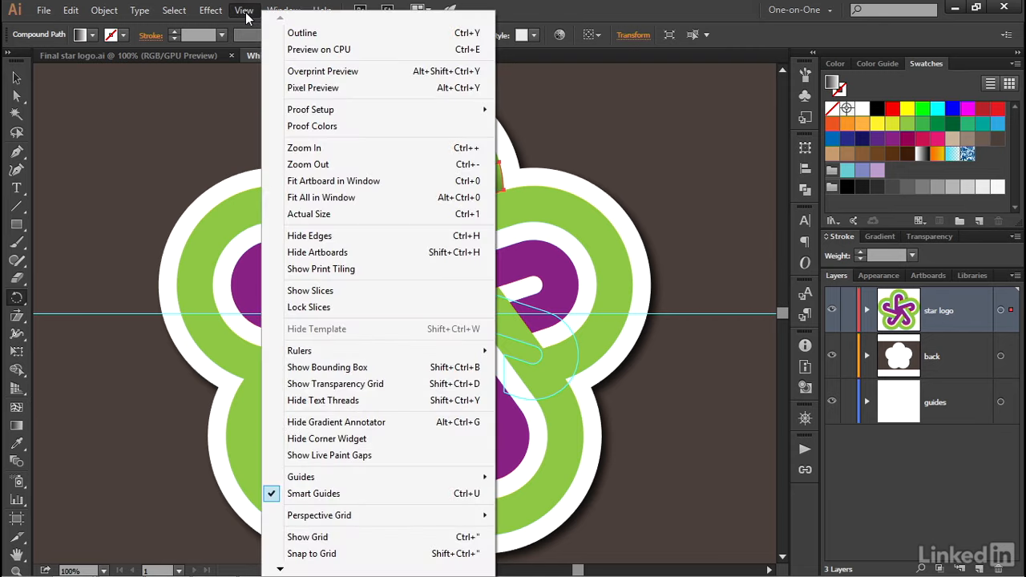
Unlock the guides and switch back to the Selection tool.
mouse_move(387, 479)
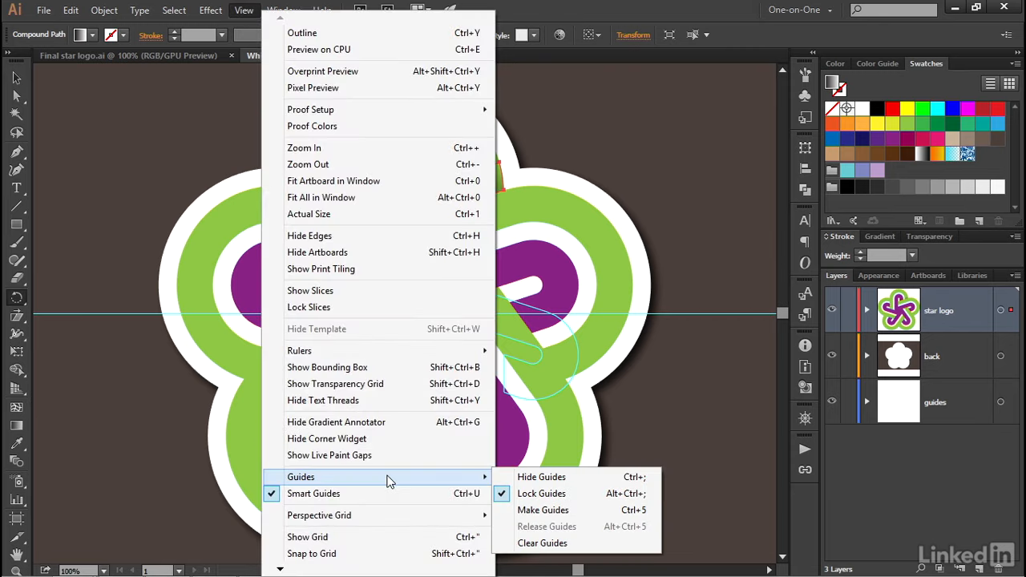
click(572, 493)
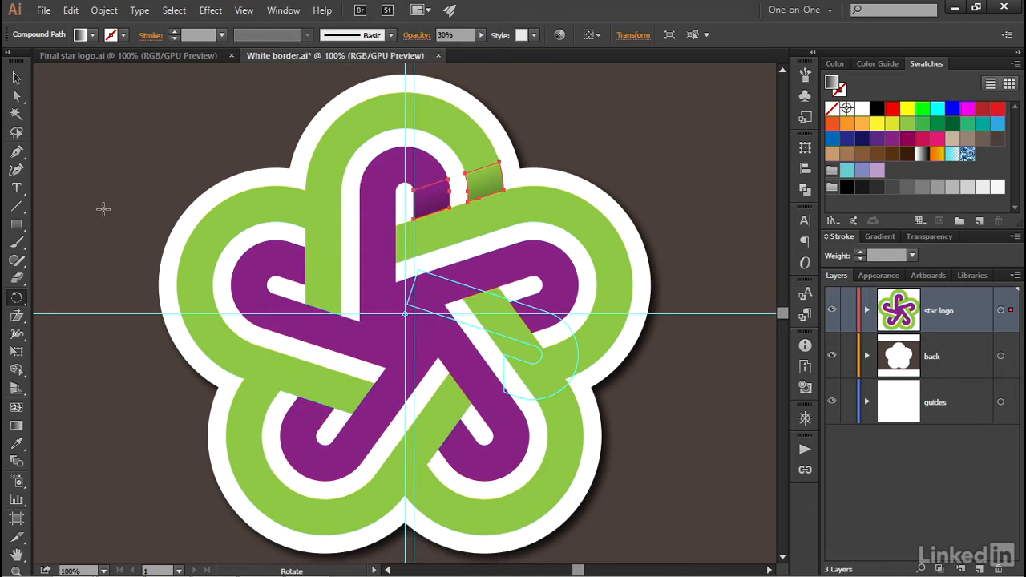
key(v)
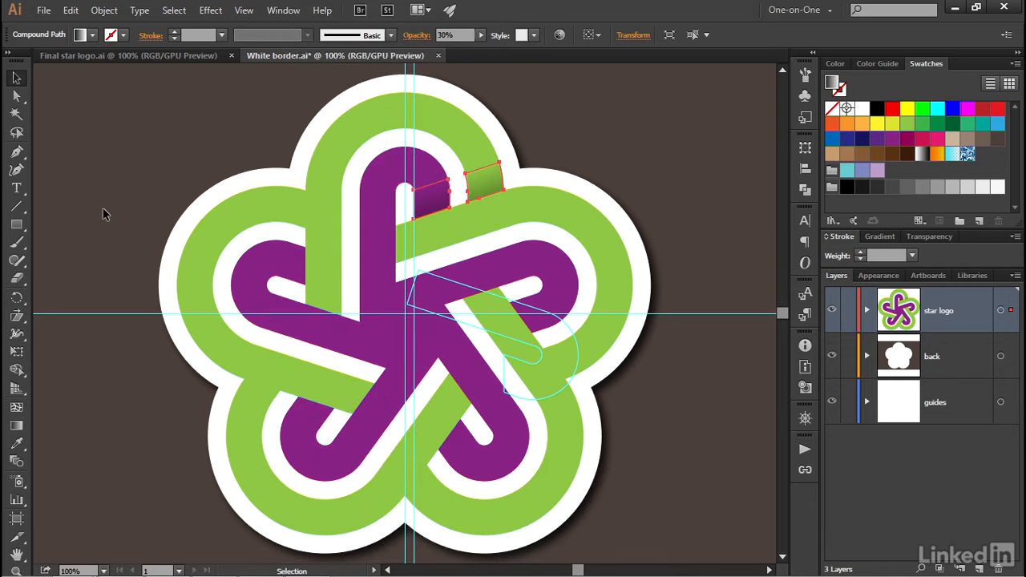
Make a copy of the horizontal guide, offset 0 pt horizontally and 18 pt vertically.
click(94, 320)
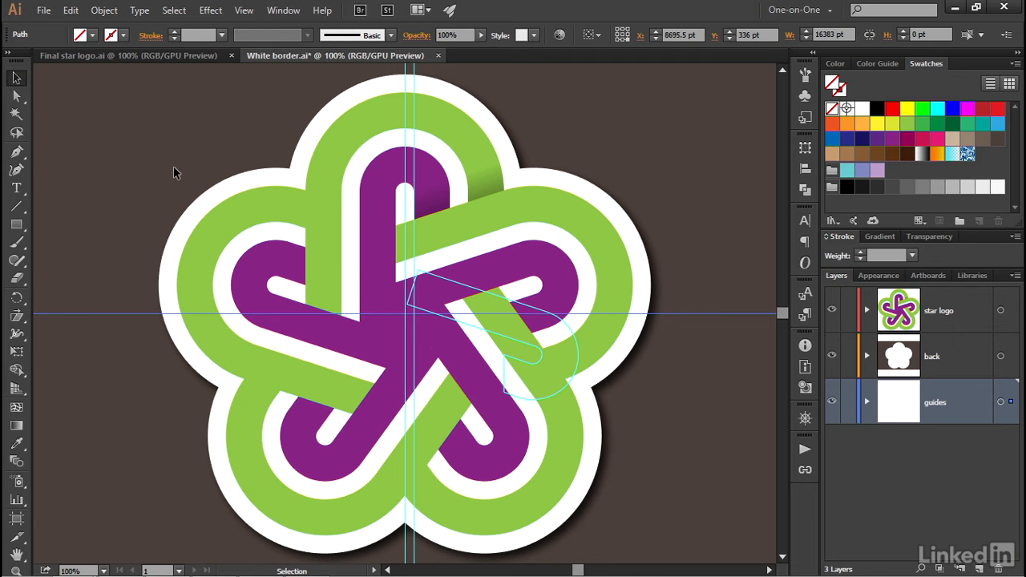
key(Return)
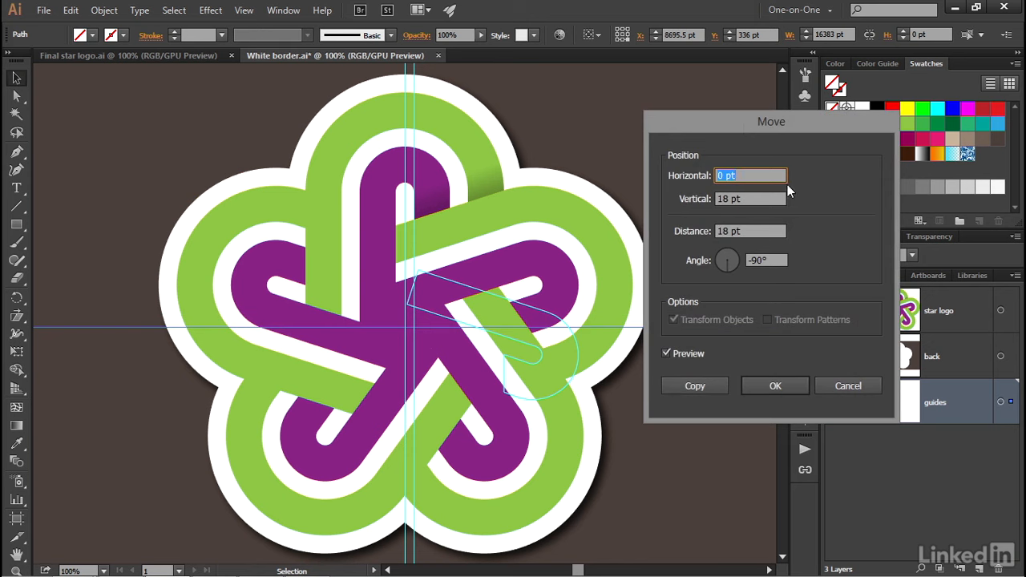
click(741, 174)
click(742, 200)
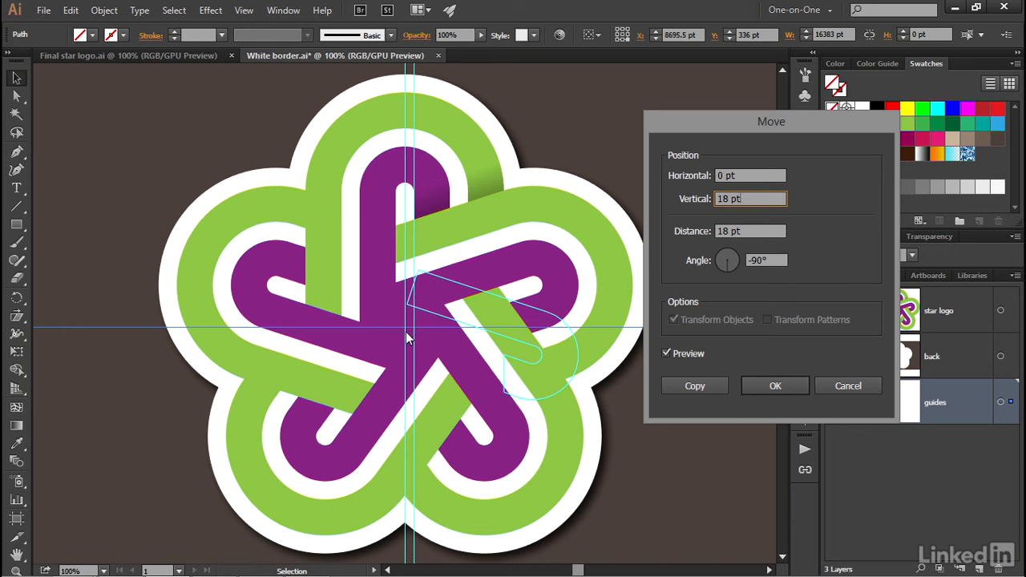
click(709, 388)
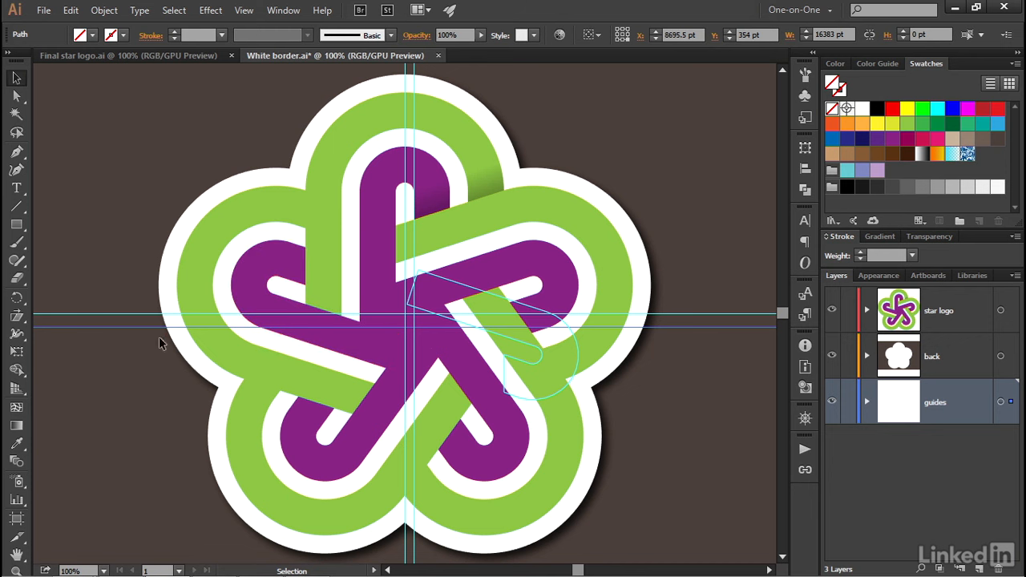
Lock the guides again.
click(245, 12)
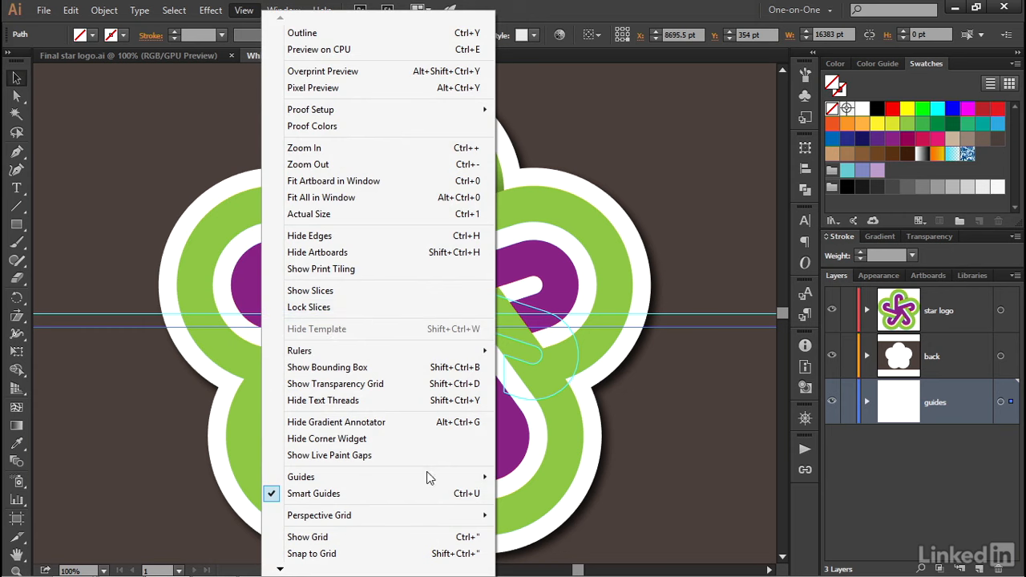
mouse_move(448, 477)
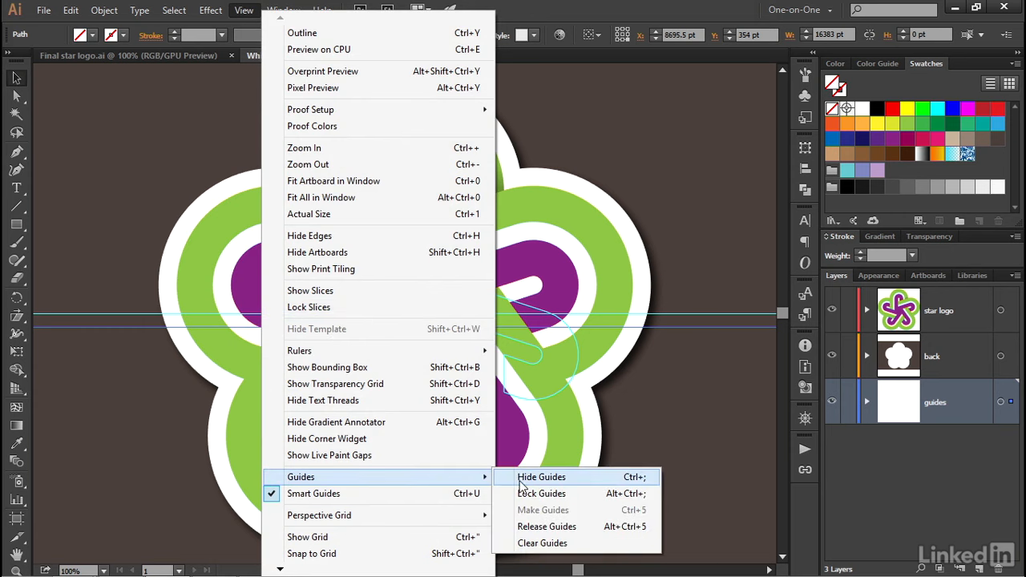
click(565, 494)
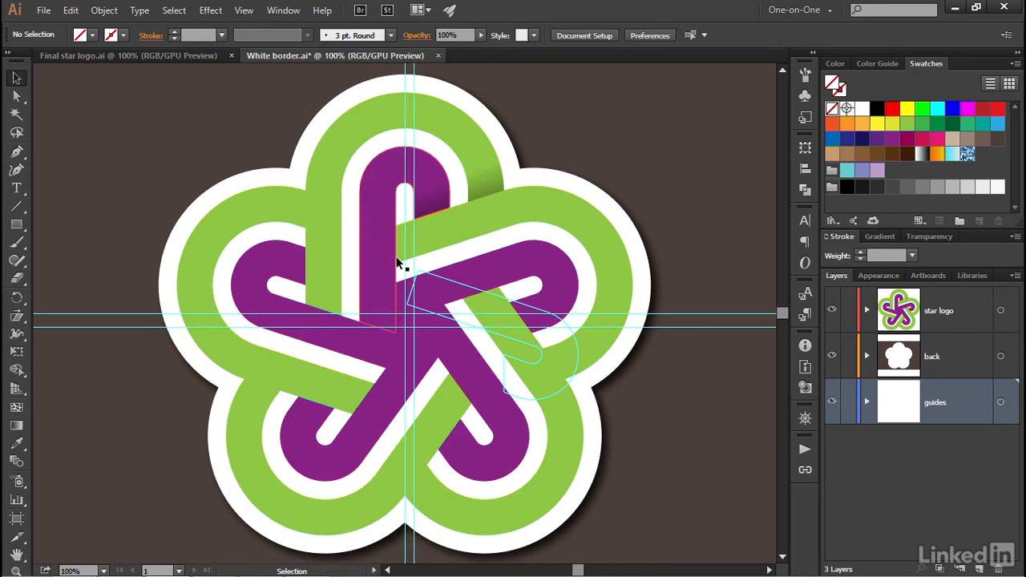
Make a copy of the gradient shadow rotated 72° around the intersection of the left vertical and lower horizontal guides.
click(424, 201)
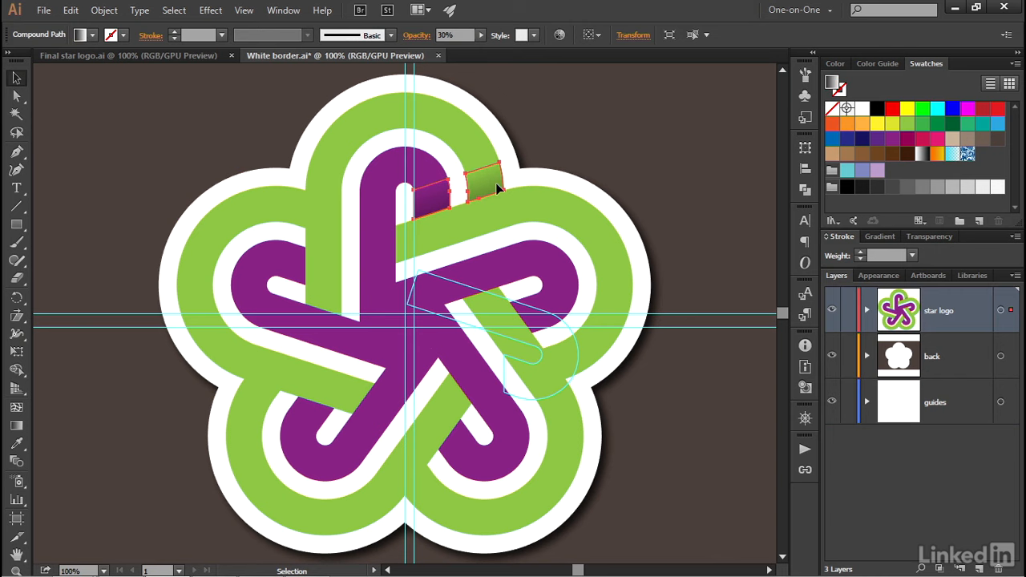
key(r)
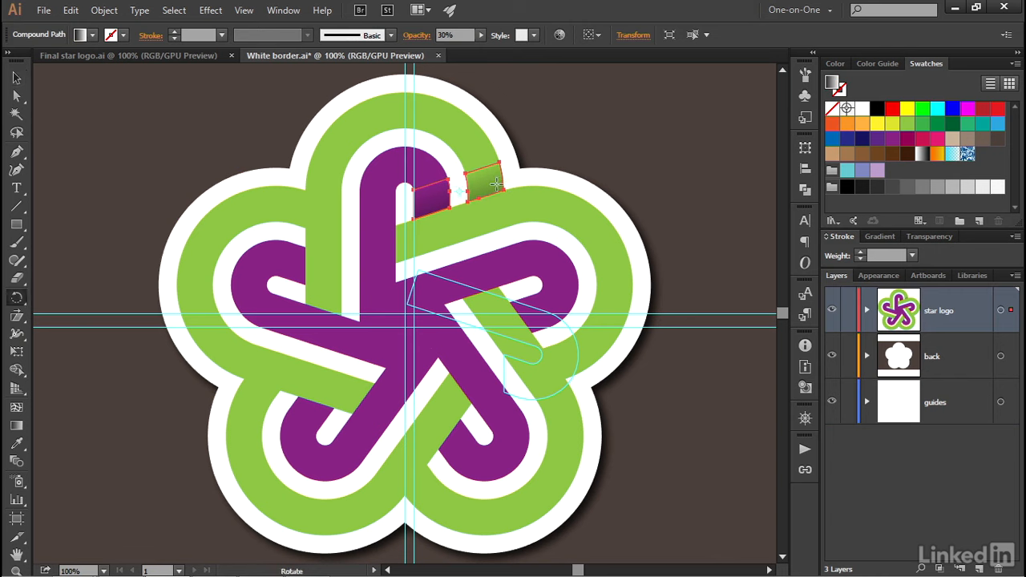
alt+click(404, 327)
text(72)
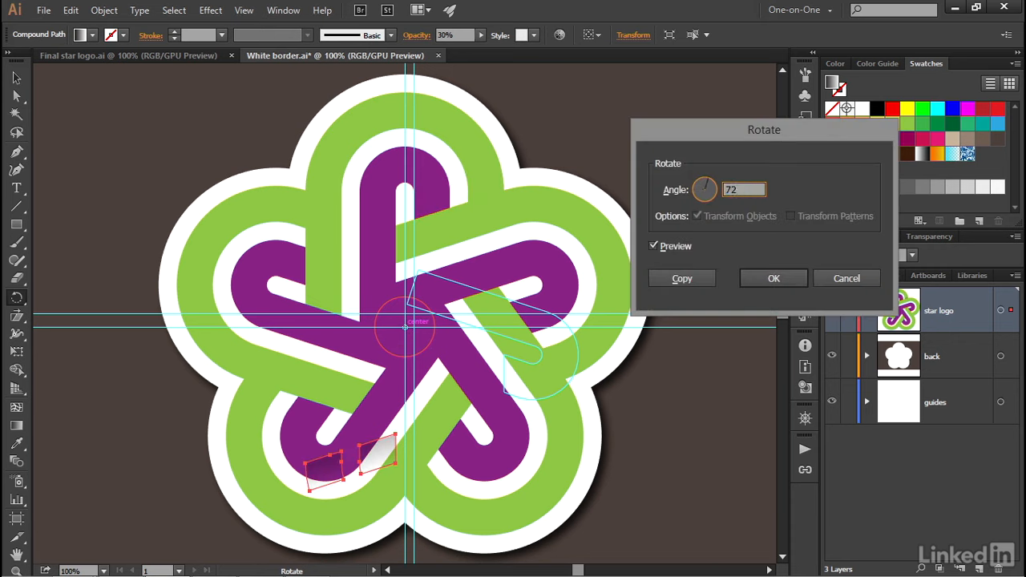
key(Tab)
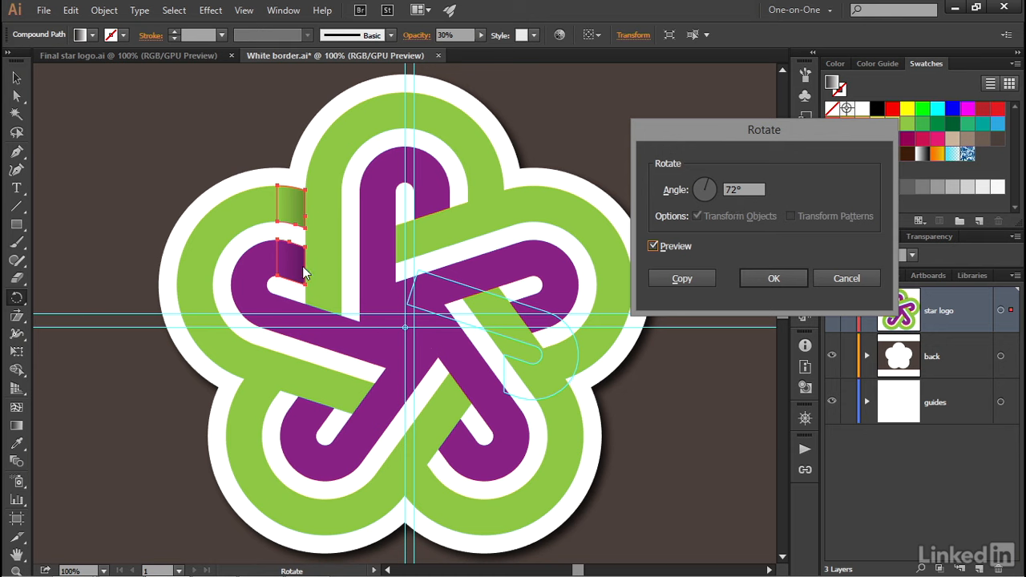
click(698, 279)
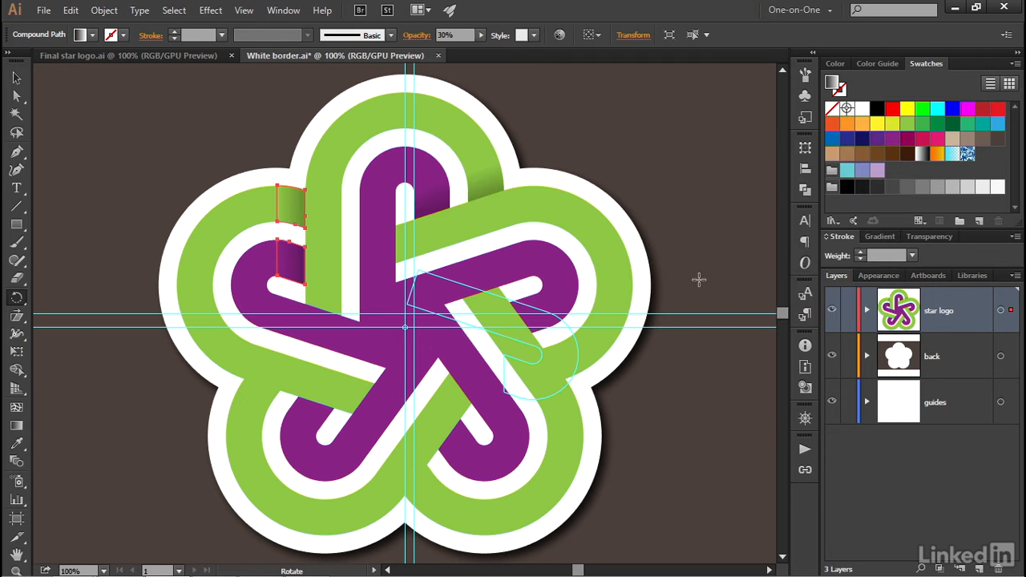
Repeat the rotated copy three times so the shadows cover the remaining band overlaps around the star.
key(ctrl+d)
key(ctrl+d)
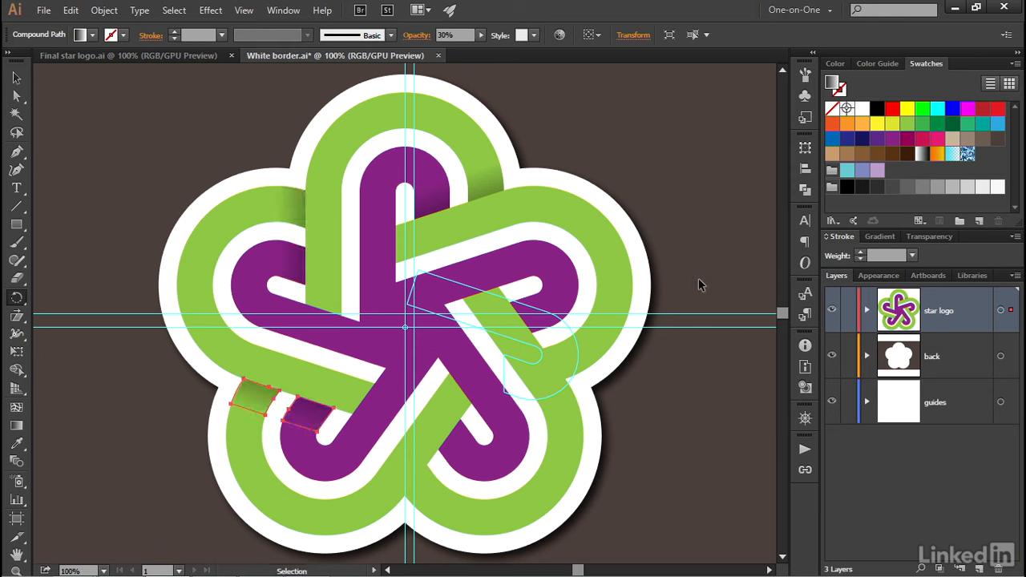
key(ctrl+d)
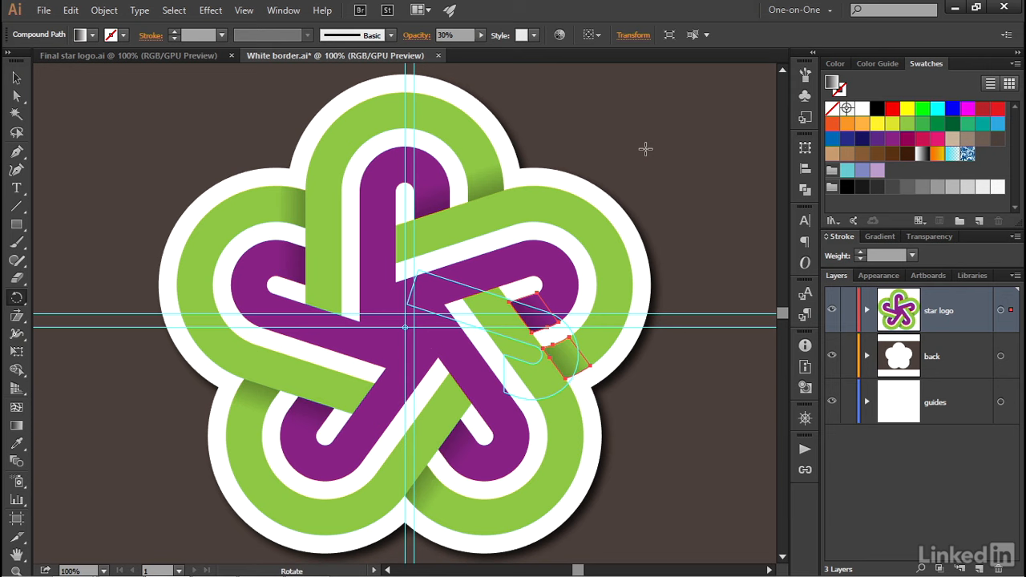
Hide the guides layer, switch back to the Selection tool and deselect the last shadow copy.
click(831, 400)
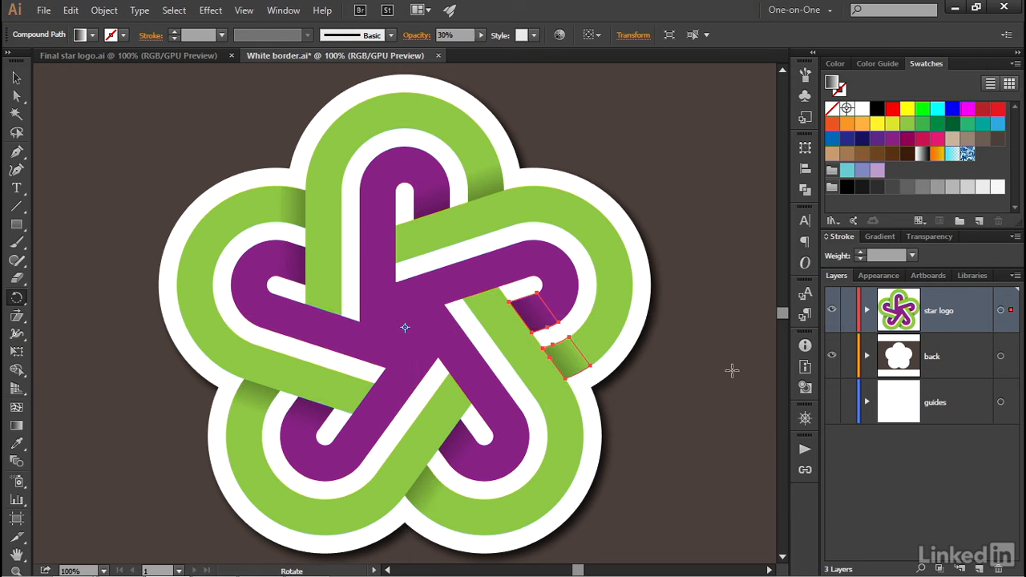
key(v)
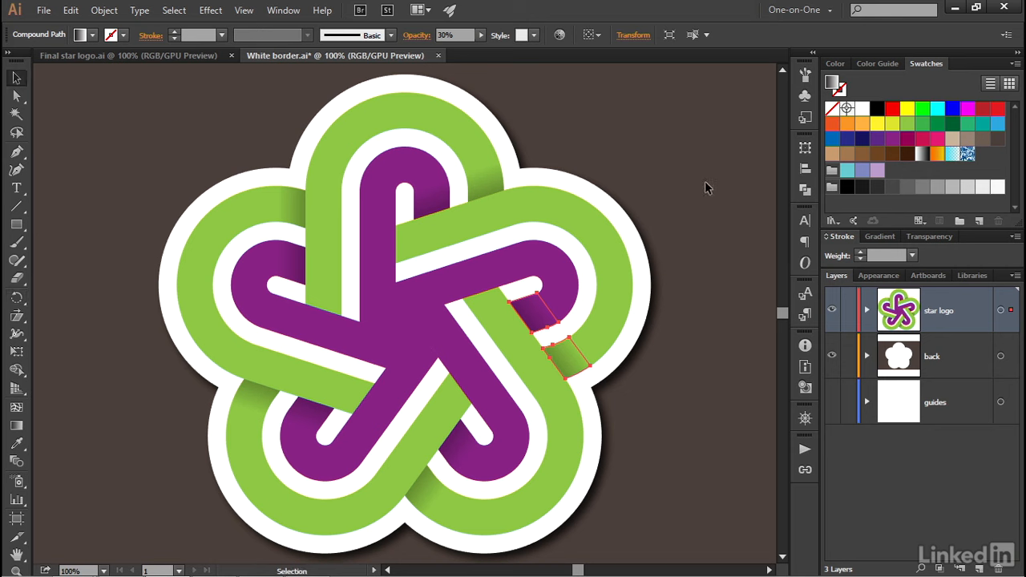
click(706, 187)
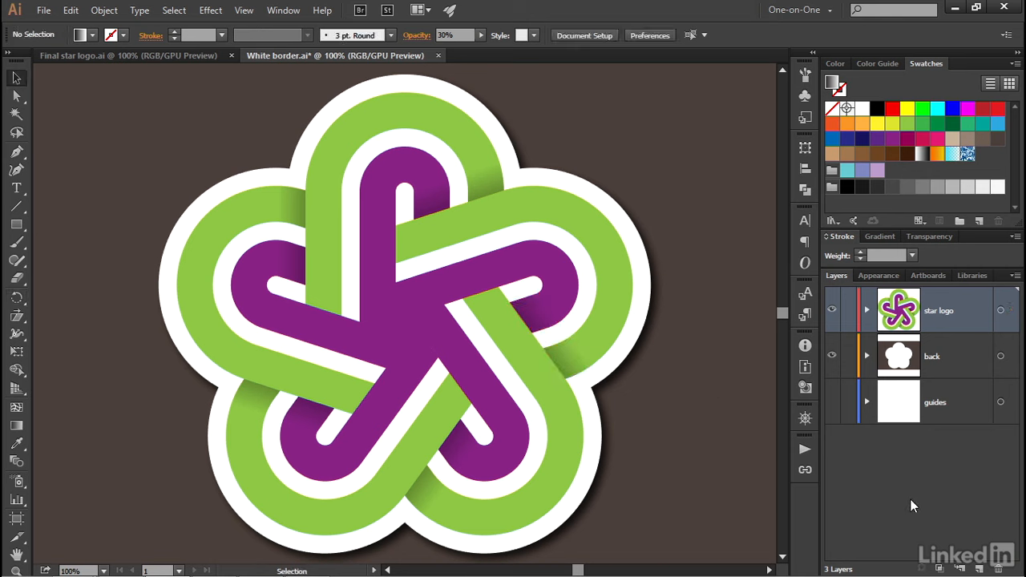